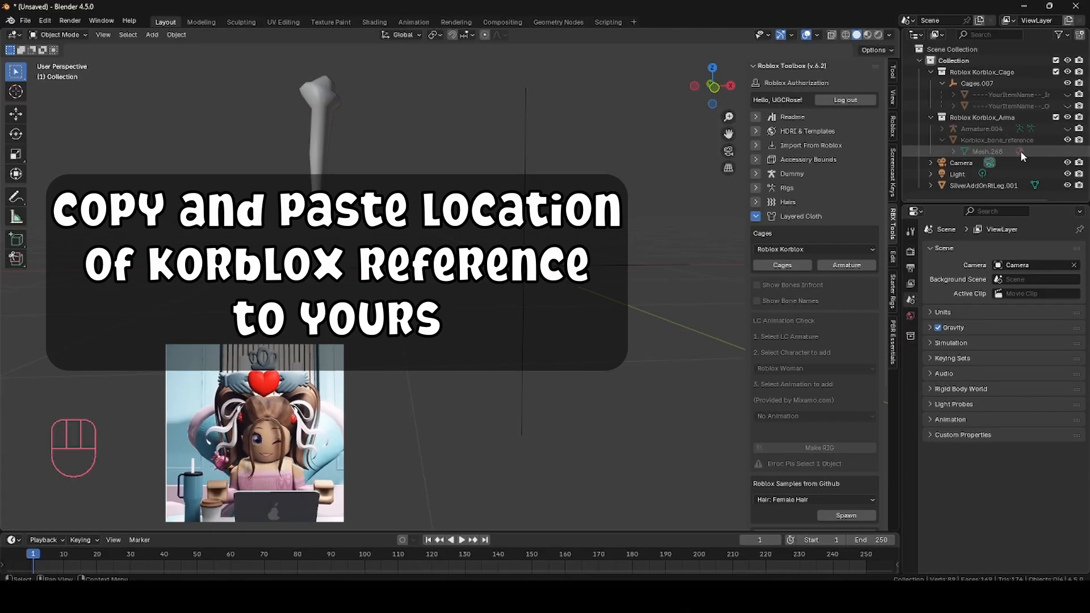
# - Collapse Korblox_bone_reference in the outliner, show Armature.004 in the viewport and select it
pyautogui.click(1015, 151)
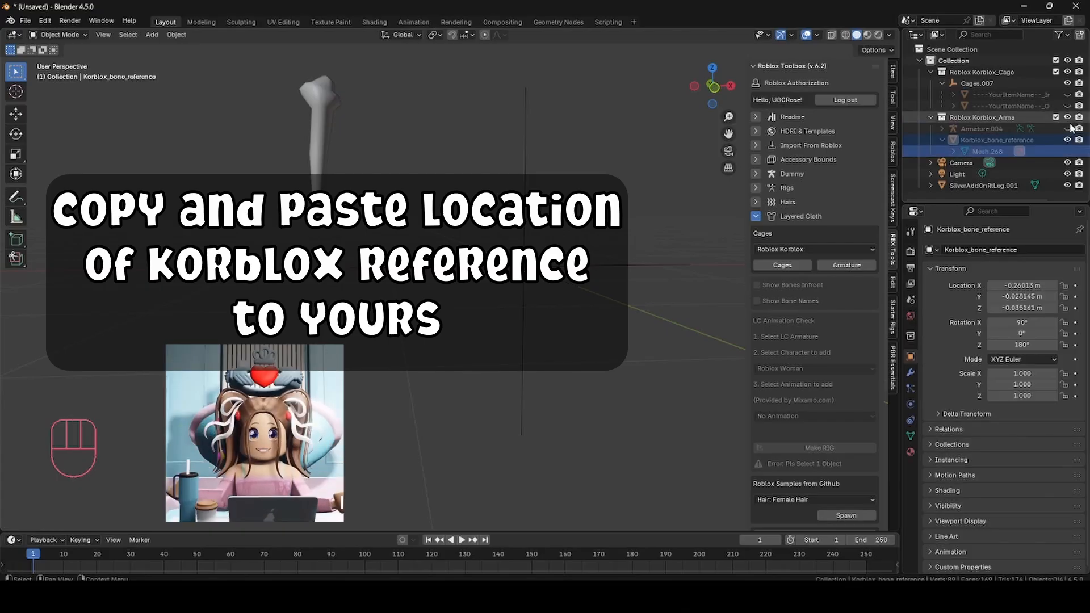
pyautogui.click(943, 140)
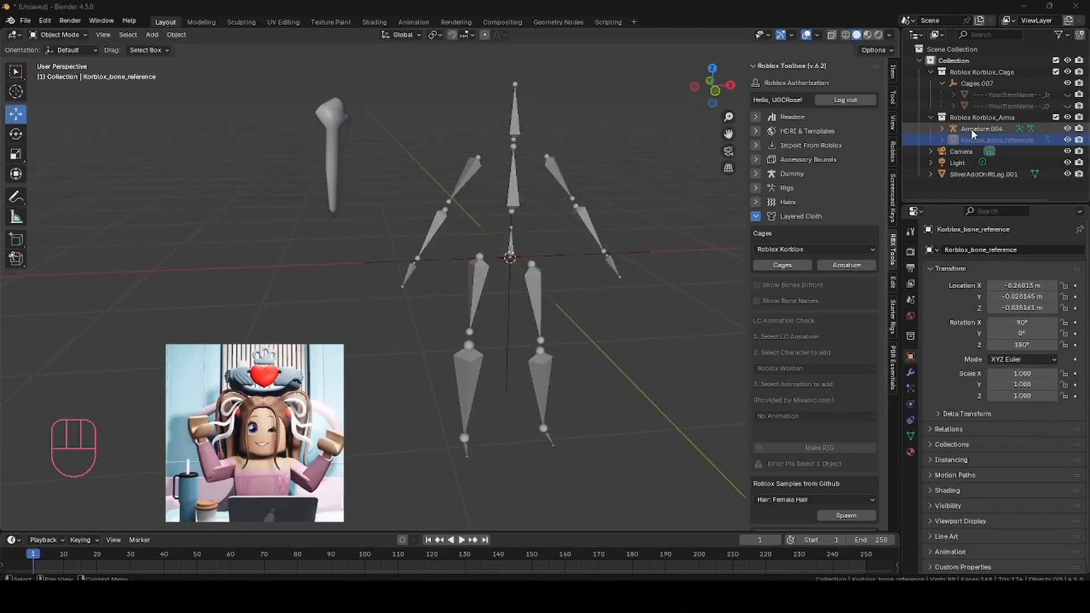
pyautogui.click(971, 128)
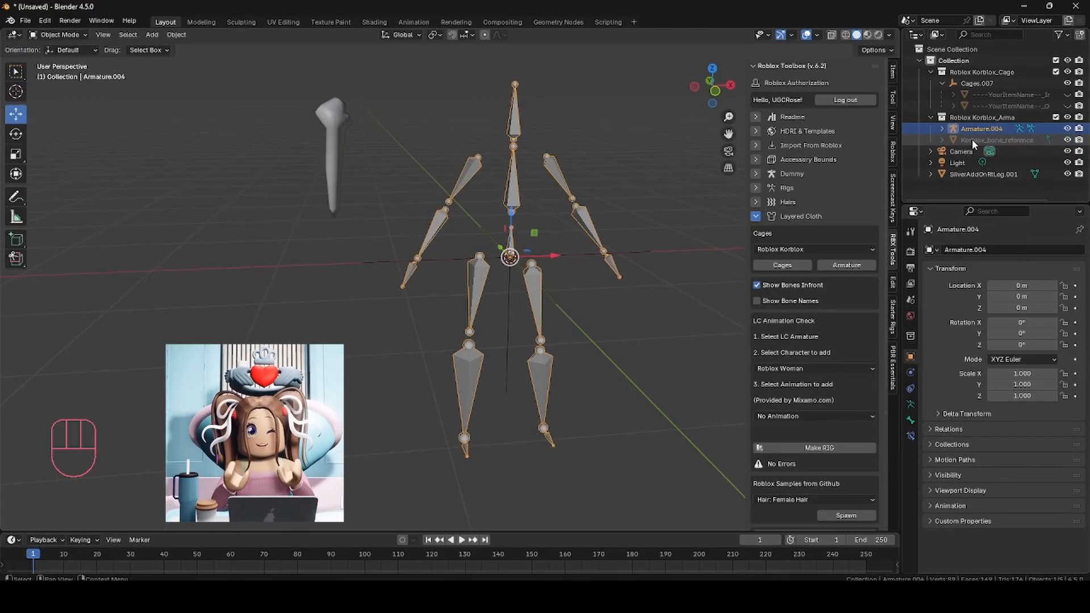
# - Copy the X location of Korblox_bone_reference, -0.260127 m, to SilverAddOnRtLeg.001
pyautogui.click(972, 138)
pyautogui.click(1006, 285)
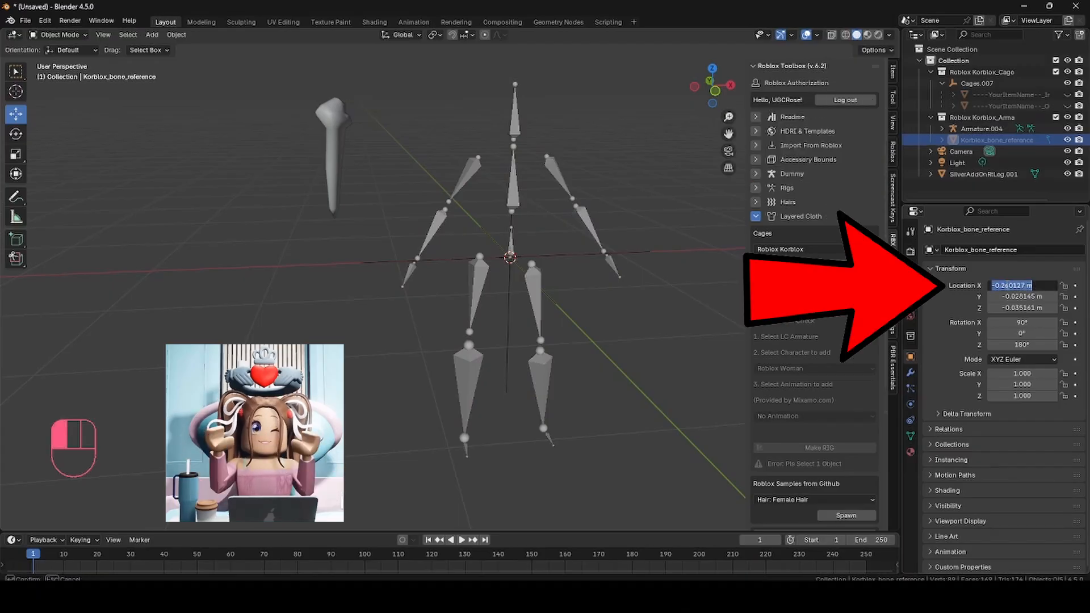
pyautogui.hotkey('ctrl', 'c')
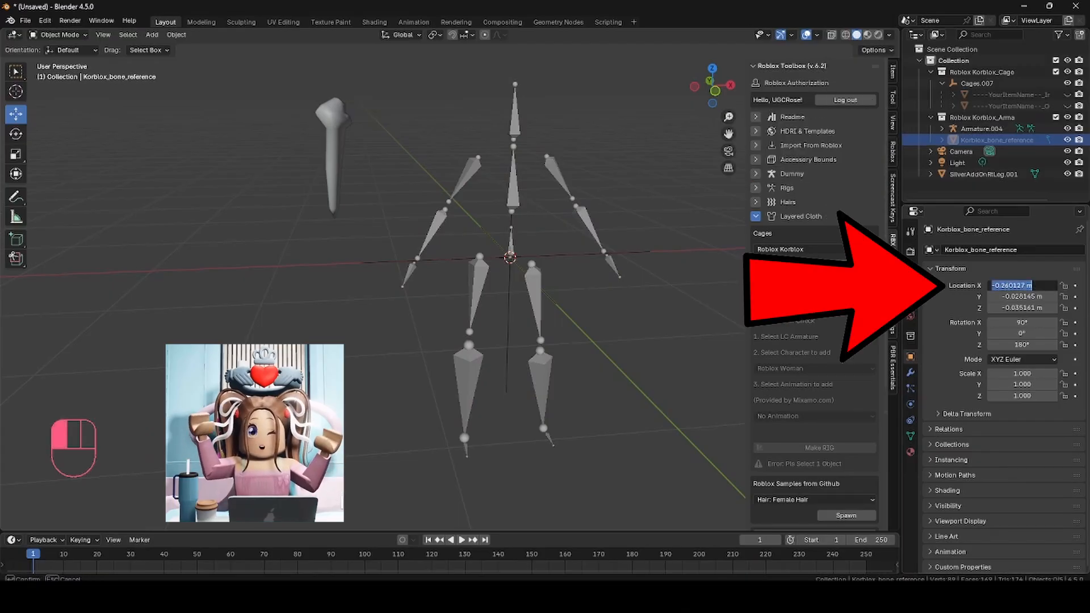
pyautogui.click(984, 174)
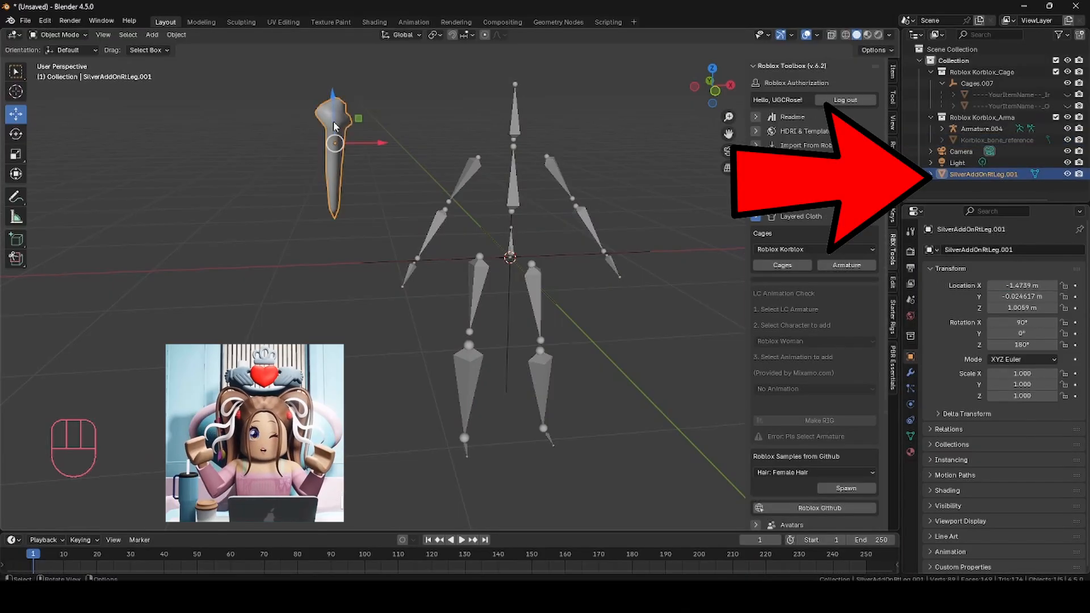
pyautogui.click(1005, 285)
pyautogui.hotkey('ctrl', 'v')
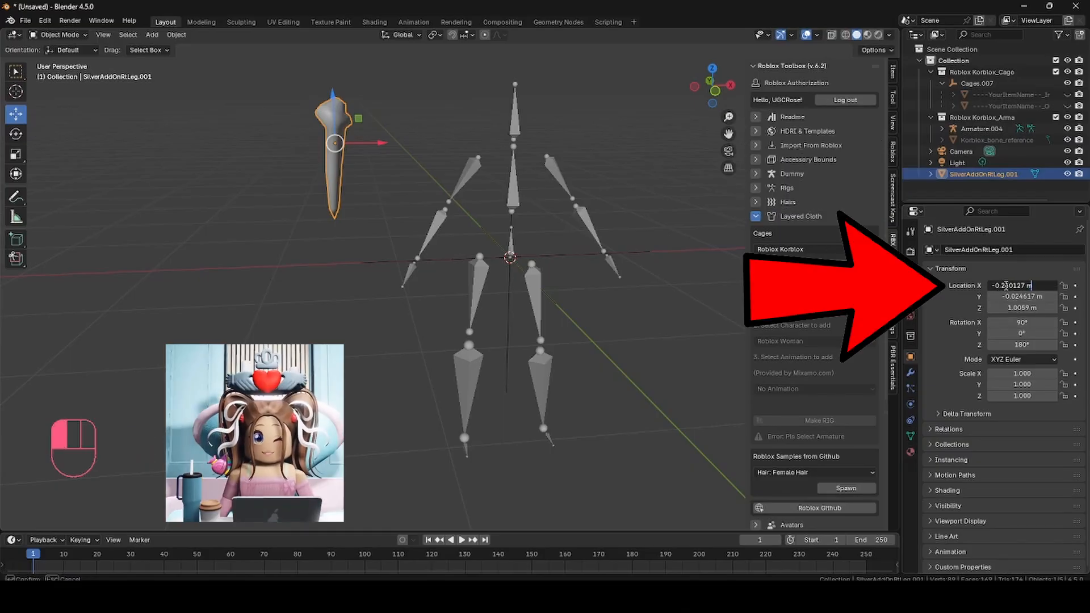
pyautogui.press('Return')
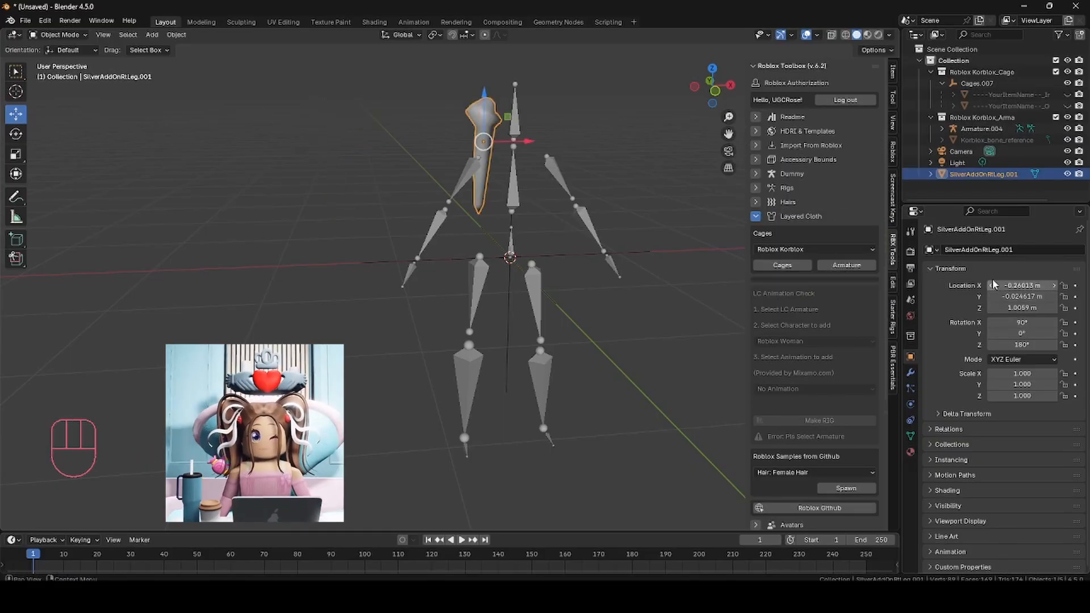
# - Copy the Y location of Korblox_bone_reference, -0.028145 m, to SilverAddOnRtLeg.001
pyautogui.click(983, 138)
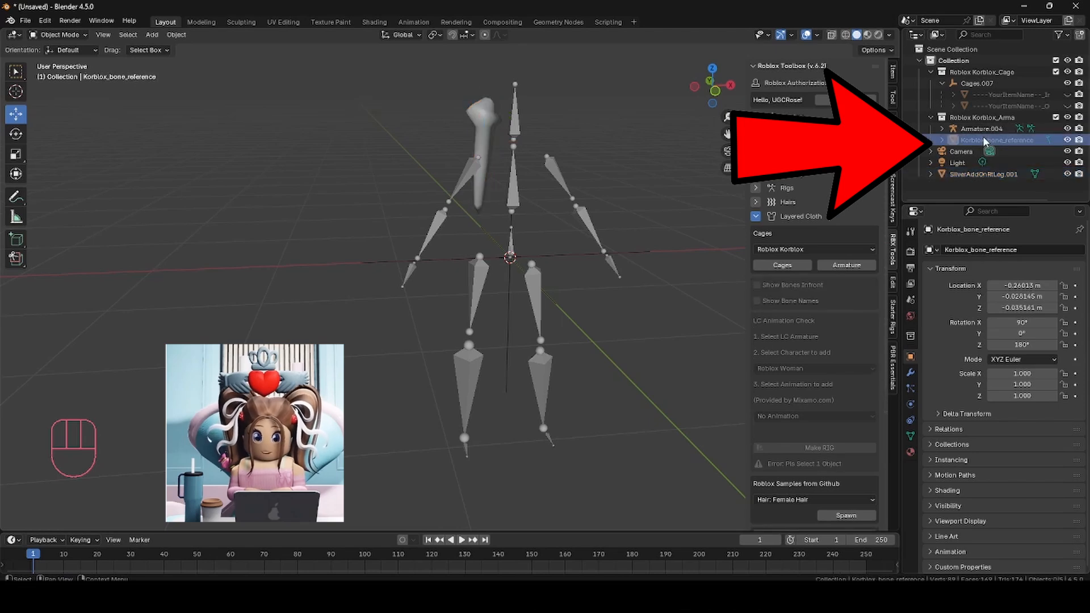
pyautogui.click(1022, 297)
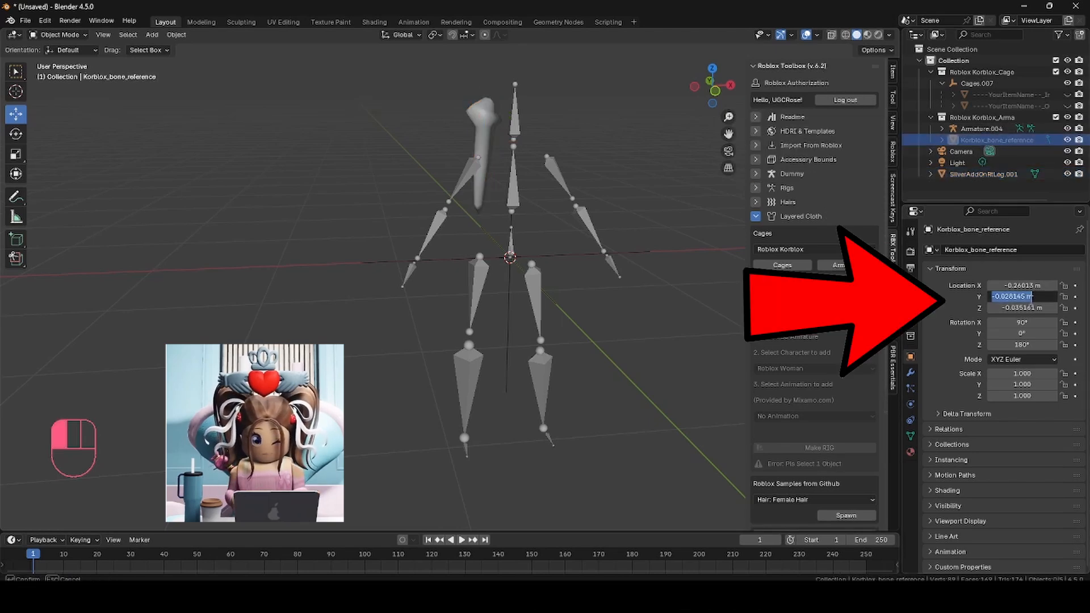
pyautogui.hotkey('ctrl', 'c')
pyautogui.click(482, 116)
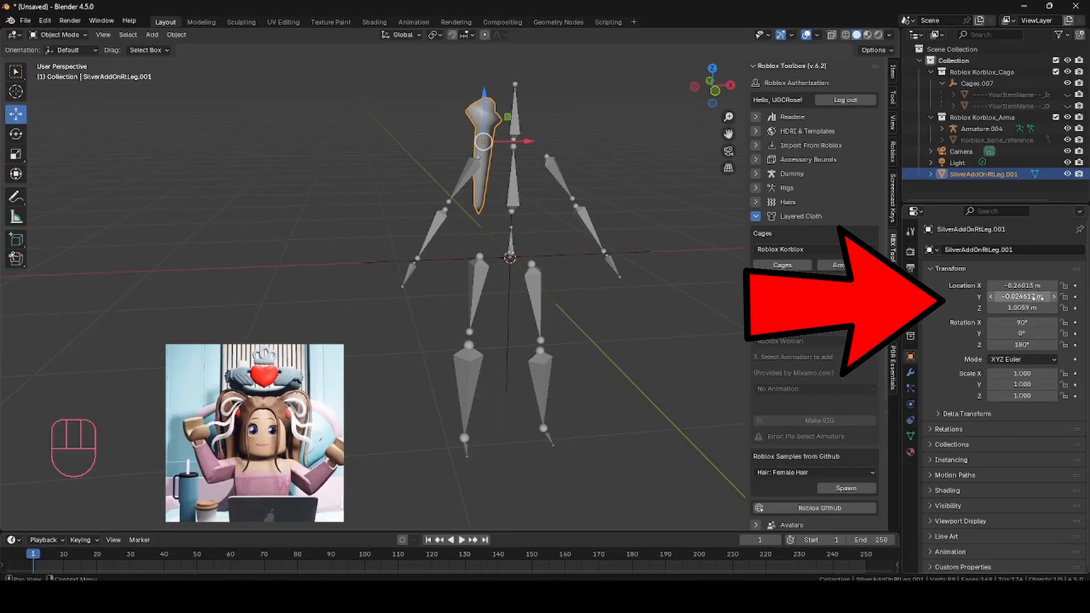
pyautogui.click(1038, 296)
pyautogui.hotkey('ctrl', 'v')
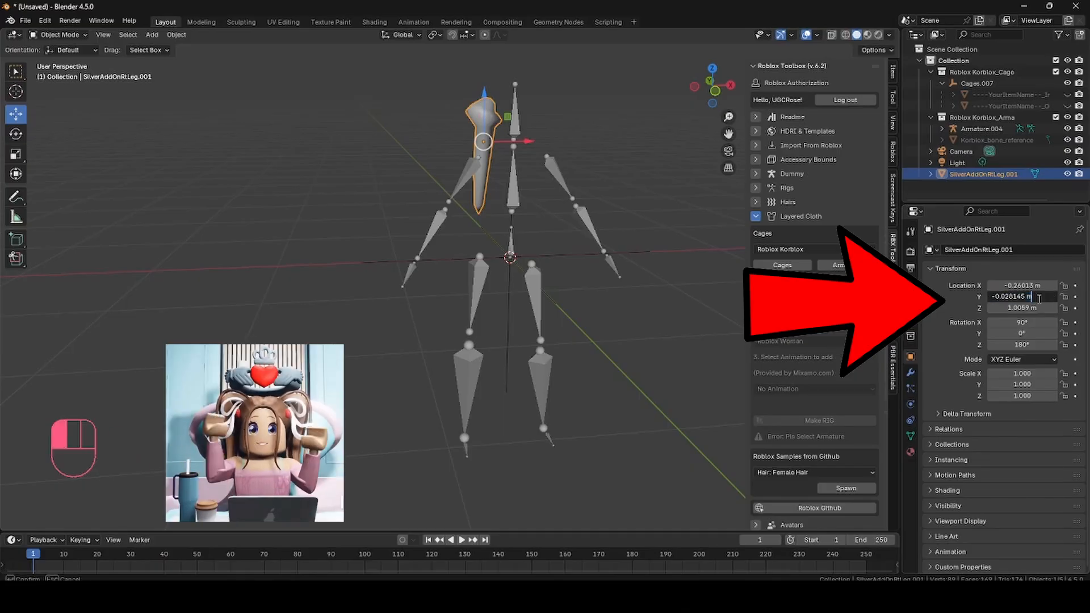
pyautogui.press('Return')
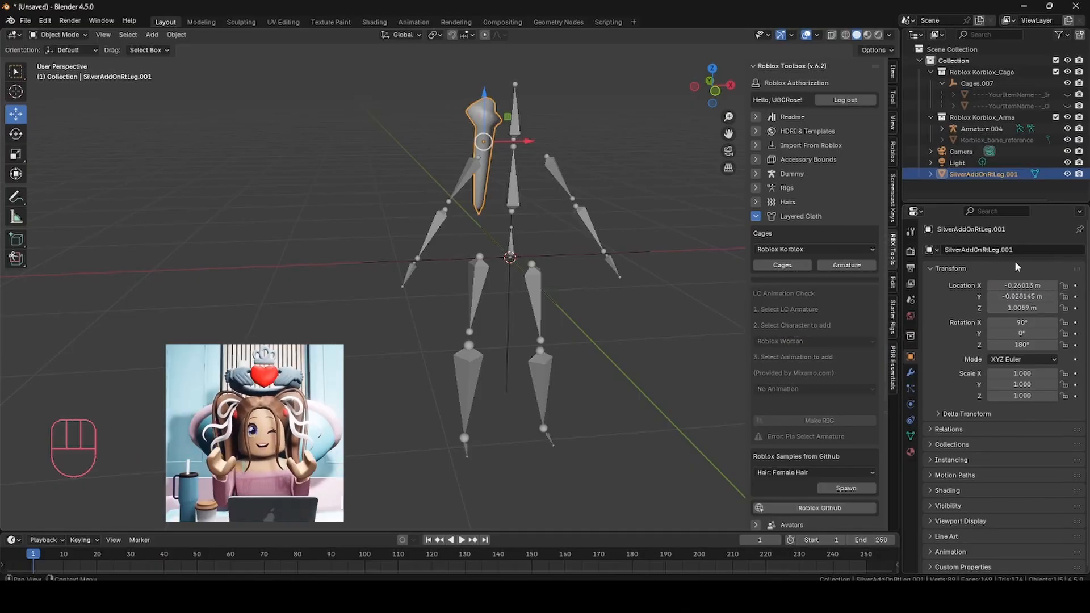
# - Copy the Z location of Korblox_bone_reference, -0.035161 m, to SilverAddOnRtLeg.001
pyautogui.click(1000, 140)
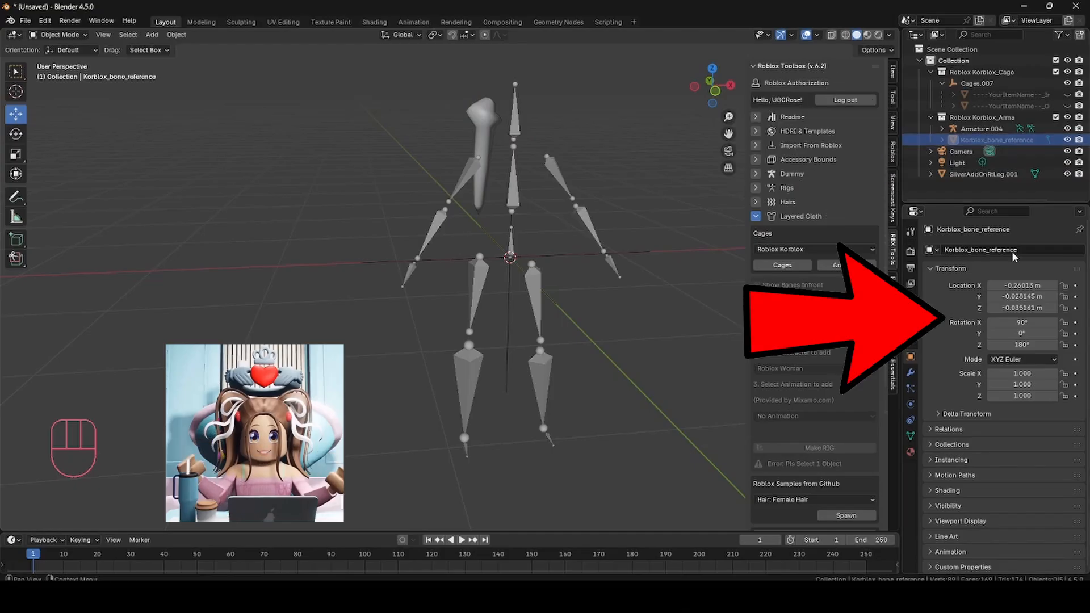
pyautogui.click(1024, 308)
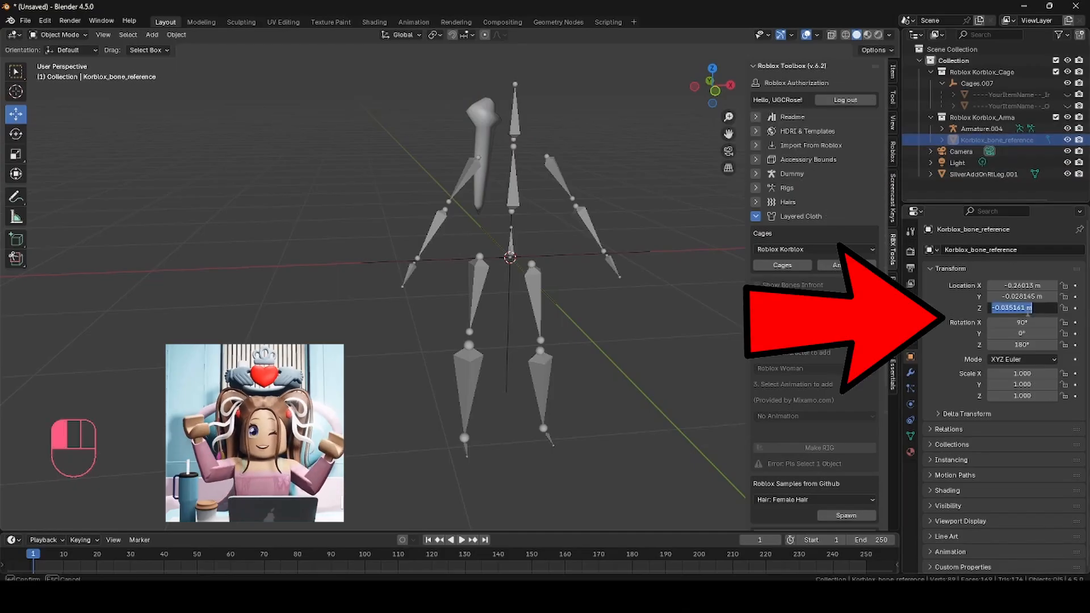
pyautogui.hotkey('ctrl', 'c')
pyautogui.press('Return')
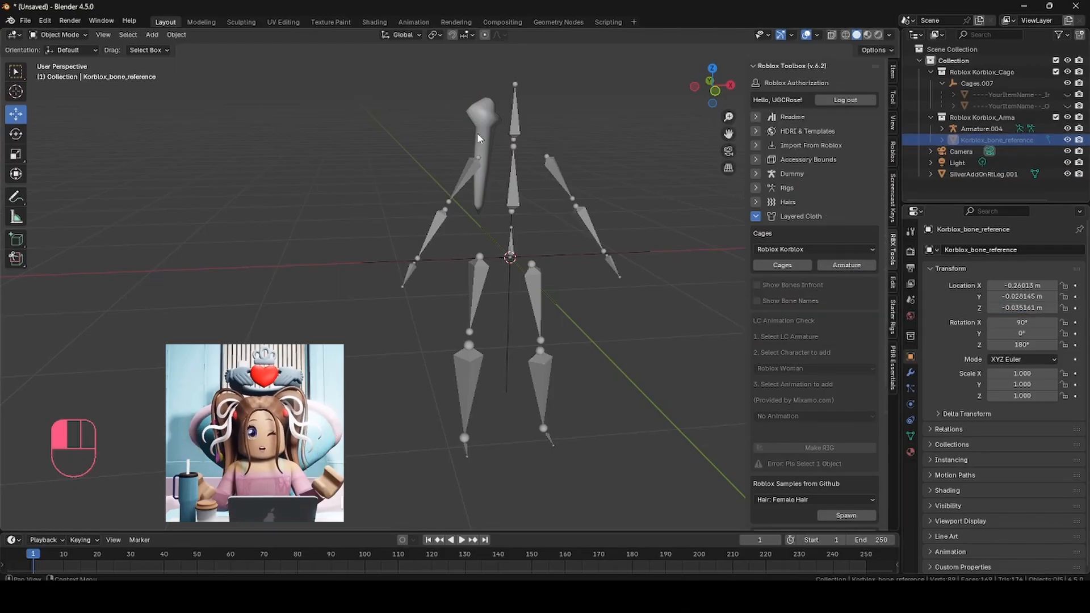
pyautogui.click(478, 138)
pyautogui.click(1022, 307)
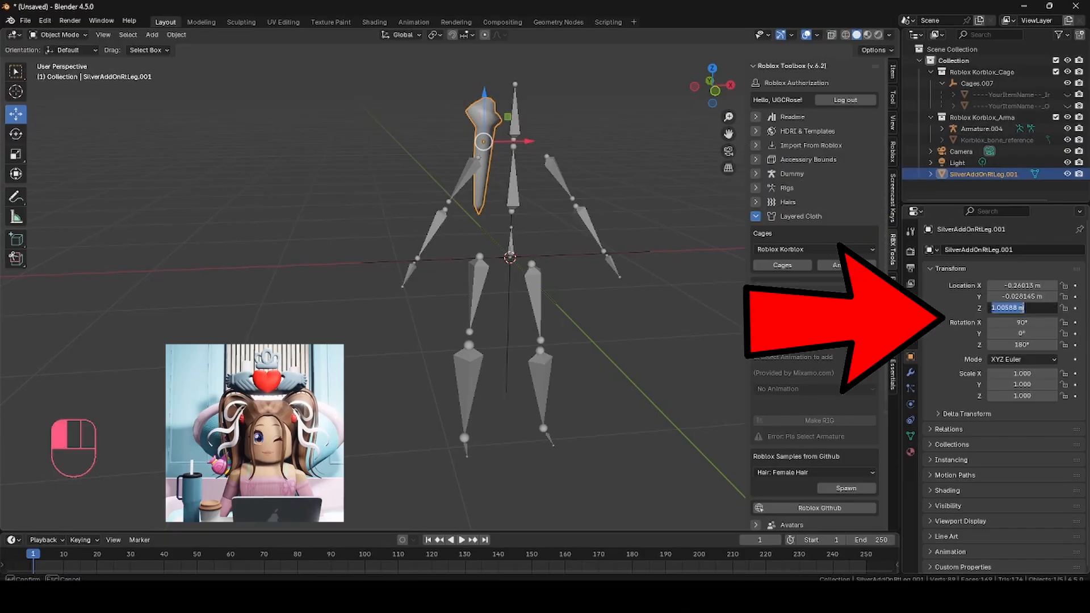
pyautogui.hotkey('ctrl', 'v')
pyautogui.press('Return')
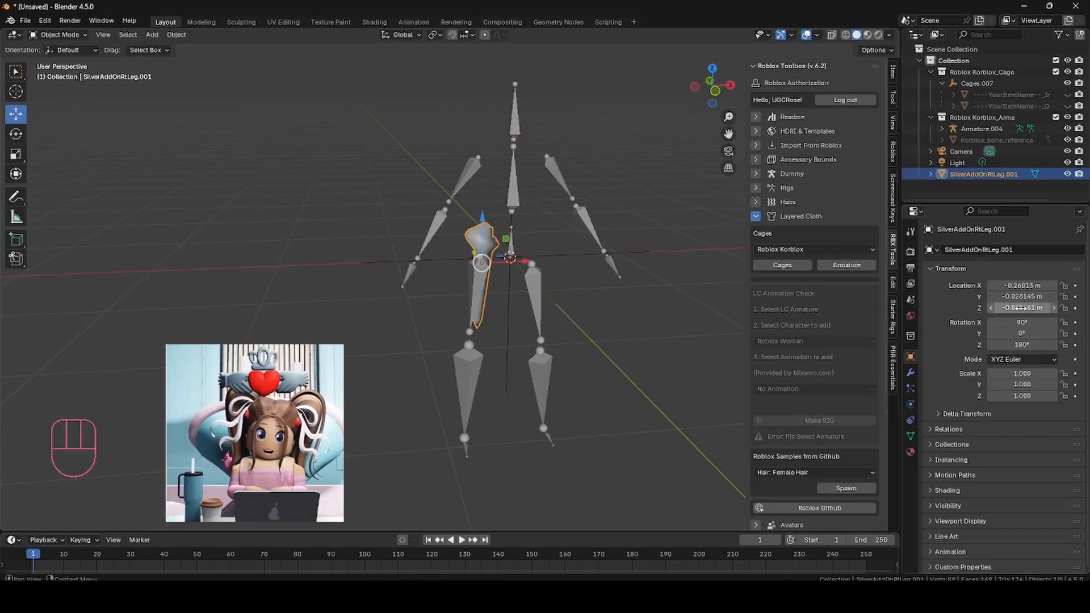
# - Switch SilverAddOnRtLeg.001 to Edit Mode and scale its whole mesh down to a smaller size
pyautogui.moveTo(445, 352); pyautogui.dragTo(424, 333, button='middle')
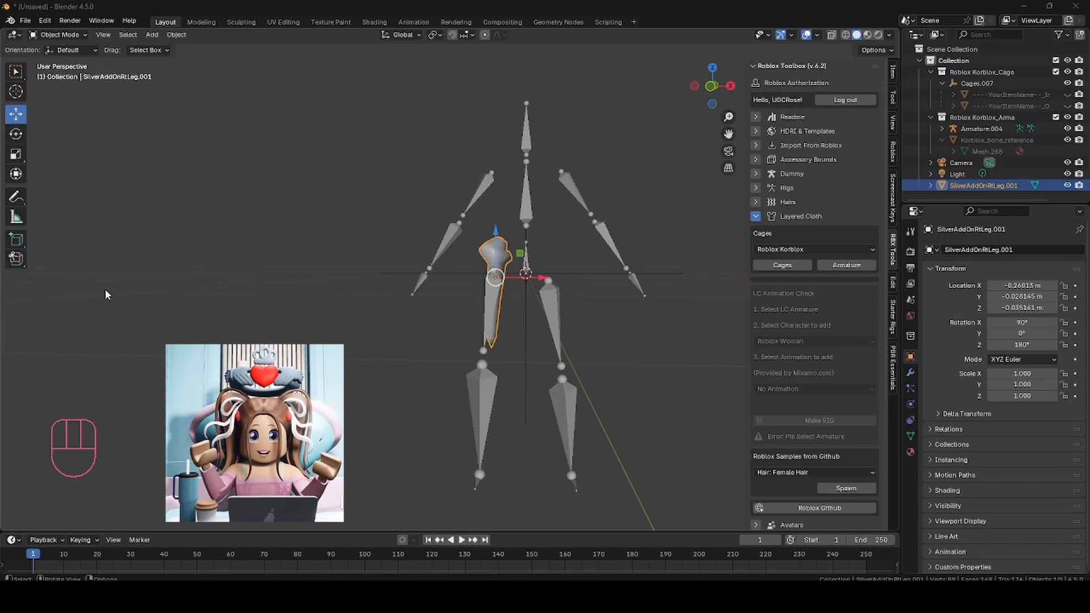
pyautogui.moveTo(346, 370); pyautogui.dragTo(381, 379, button='middle')
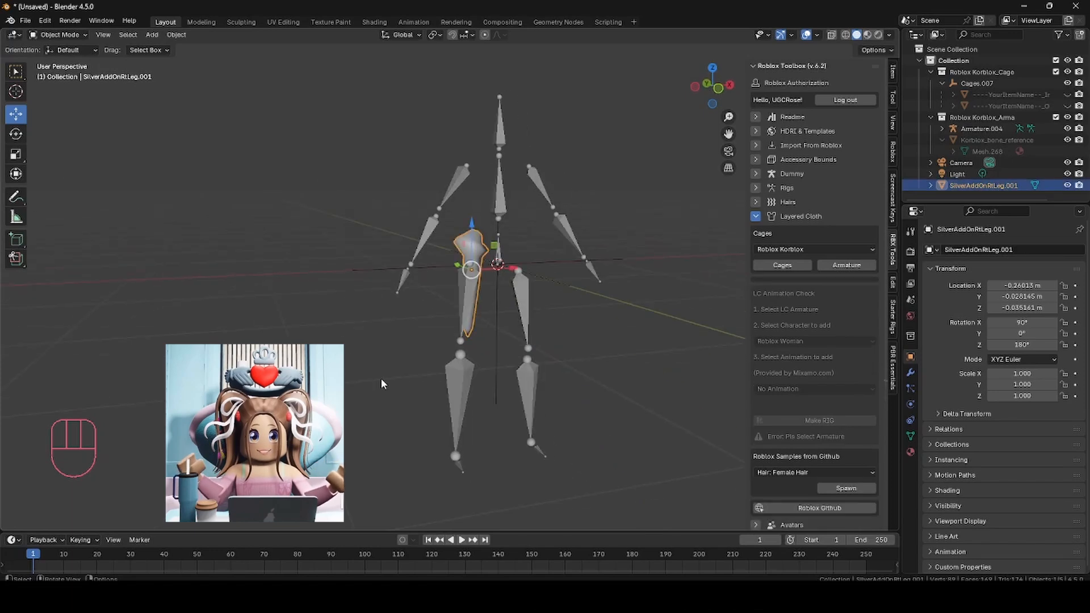
pyautogui.click(62, 35)
pyautogui.click(57, 60)
pyautogui.press('s')
pyautogui.click(363, 353)
pyautogui.scroll(6, 420, 289)
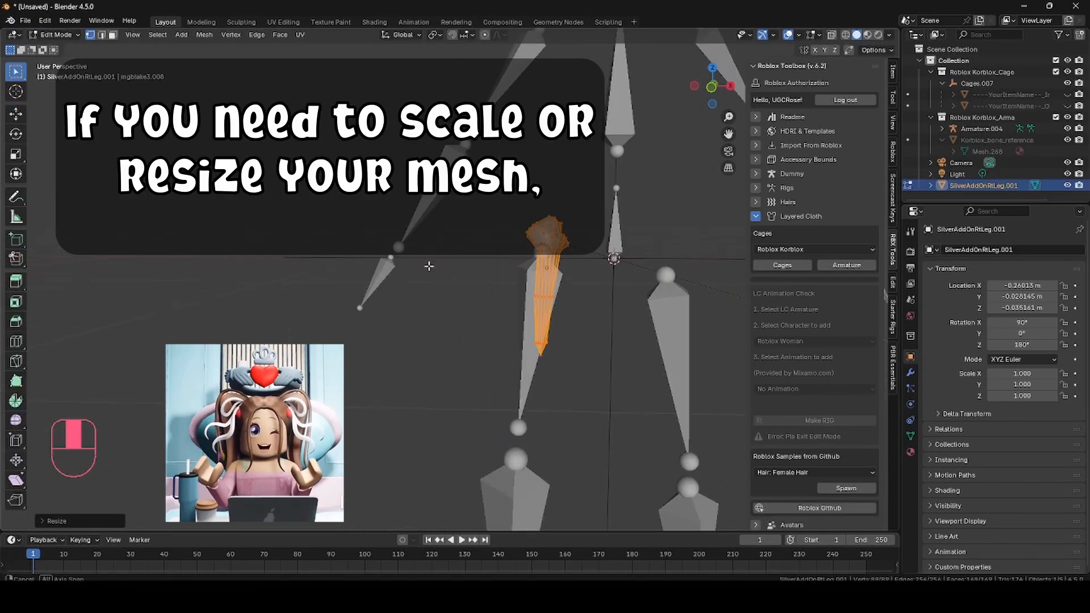
pyautogui.scroll(-2, 473, 287)
pyautogui.keyDown('shift'); pyautogui.moveTo(472, 287); pyautogui.dragTo(423, 283, button='middle'); pyautogui.keyUp('shift')
# - Move the mesh straight down to the knee joint, showing the inner and outer cages only as a temporary placement guide
pyautogui.click(16, 114)
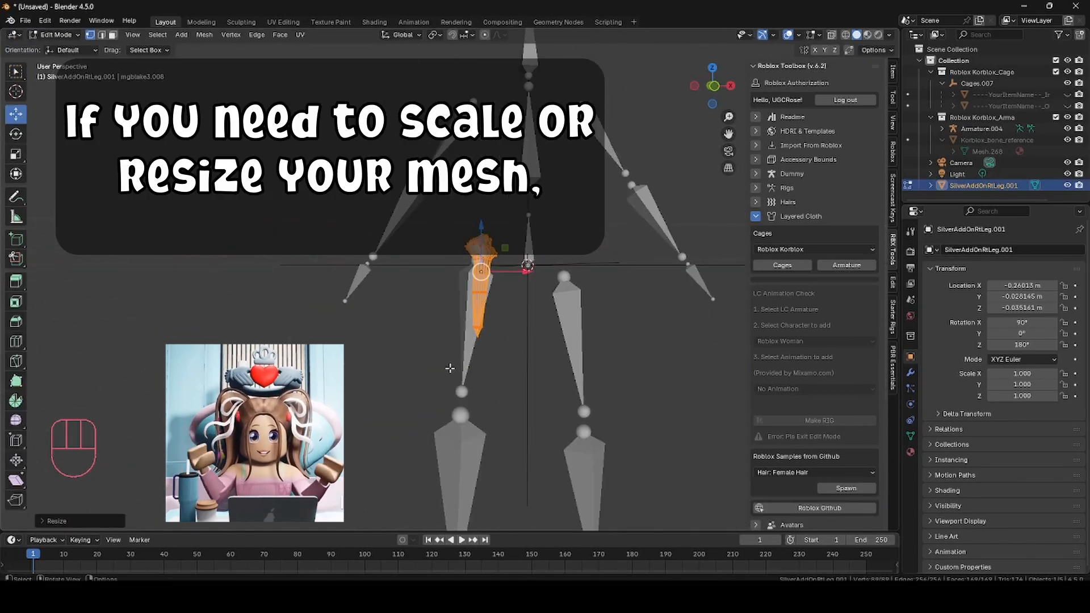
pyautogui.moveTo(1067, 94); pyautogui.dragTo(1067, 106)
pyautogui.moveTo(525, 195)
pyautogui.mouseDown(button='middle')
pyautogui.moveTo(540, 220)
pyautogui.moveTo(539, 207)
pyautogui.mouseUp(button='middle')
pyautogui.scroll(-2, 540, 207)
pyautogui.scroll(3, 539, 207)
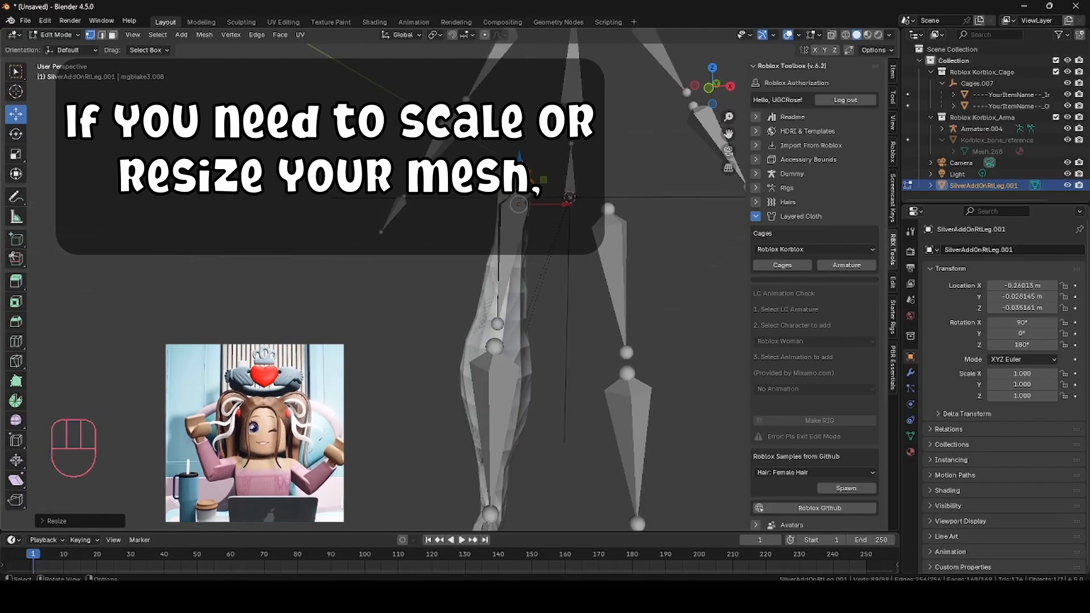
pyautogui.moveTo(525, 162); pyautogui.dragTo(525, 301)
pyautogui.moveTo(525, 301); pyautogui.dragTo(630, 341, button='middle')
pyautogui.click(1067, 94)
pyautogui.click(1067, 105)
# - Recheck SilverAddOnRtLeg.001's X, Y and Z location against Korblox_bone_reference, keeping -0.260127 m, -0.028145 m and -0.035161 m
pyautogui.click(982, 138)
pyautogui.click(1027, 285)
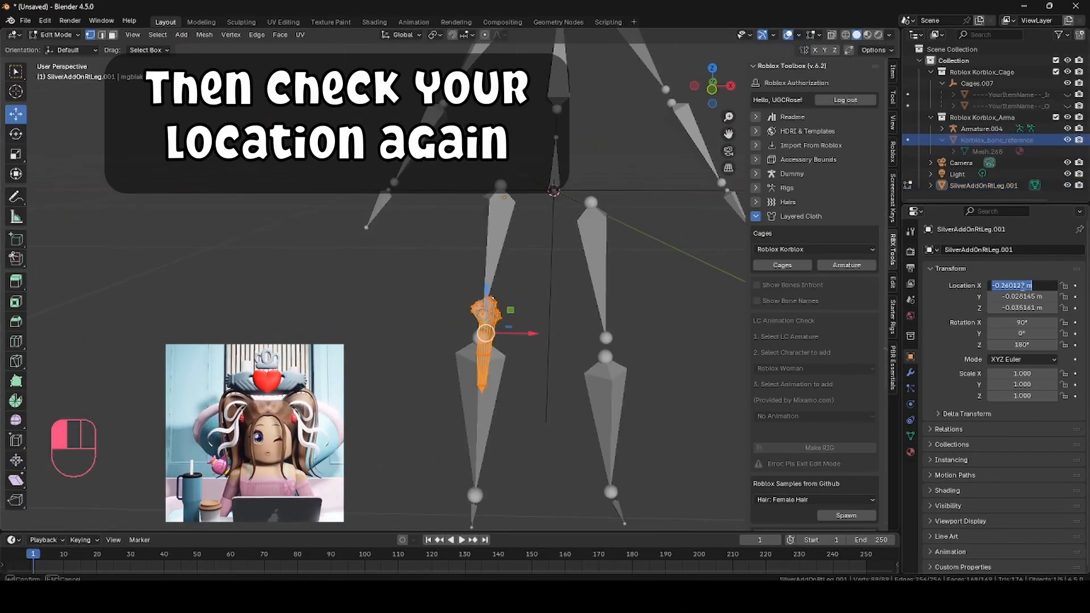
pyautogui.click(959, 187)
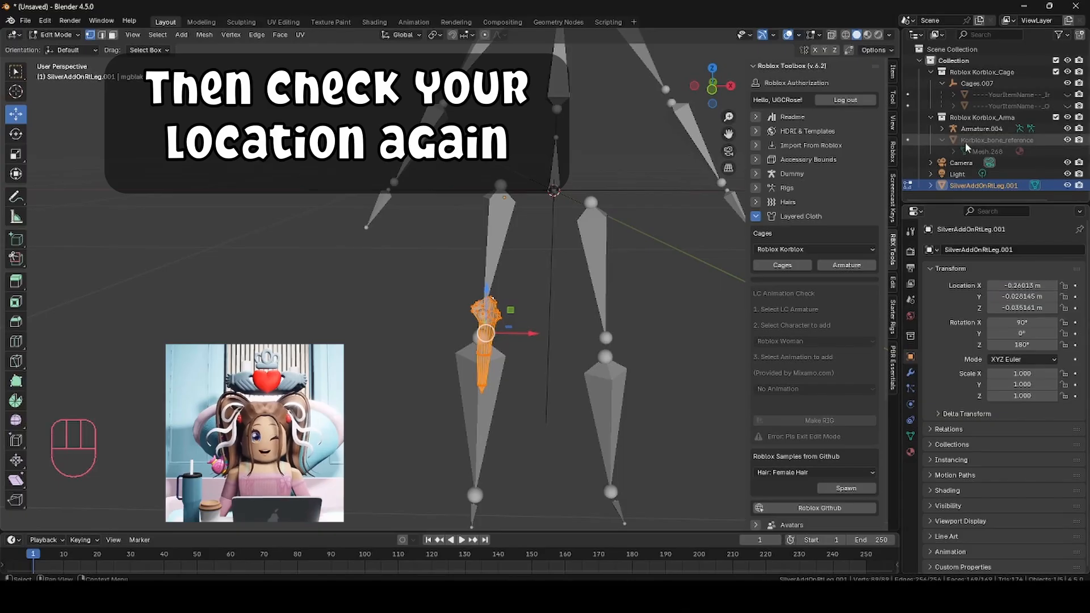
pyautogui.click(1013, 297)
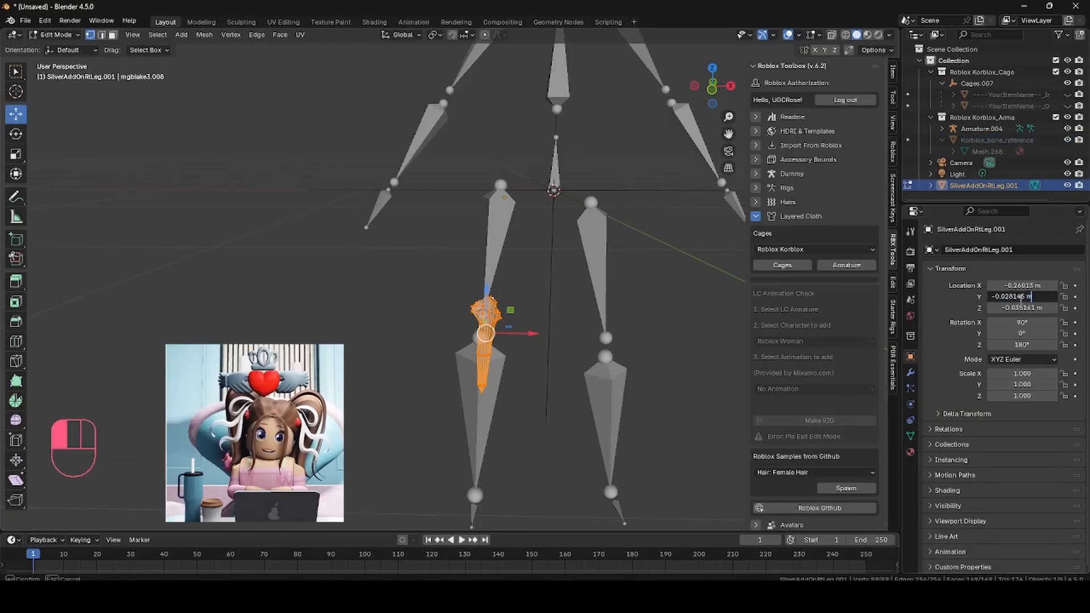
pyautogui.press('Tab')
pyautogui.click(988, 186)
pyautogui.click(1029, 307)
pyautogui.press('Return')
# - Rename the SilverAddOnRtLeg.001 object as Kor
pyautogui.scroll(-2, 545, 244)
pyautogui.moveTo(542, 244)
pyautogui.mouseDown(button='middle')
pyautogui.moveTo(572, 273)
pyautogui.moveTo(545, 234)
pyautogui.mouseUp(button='middle')
pyautogui.scroll(2, 416, 246)
pyautogui.click(972, 186)
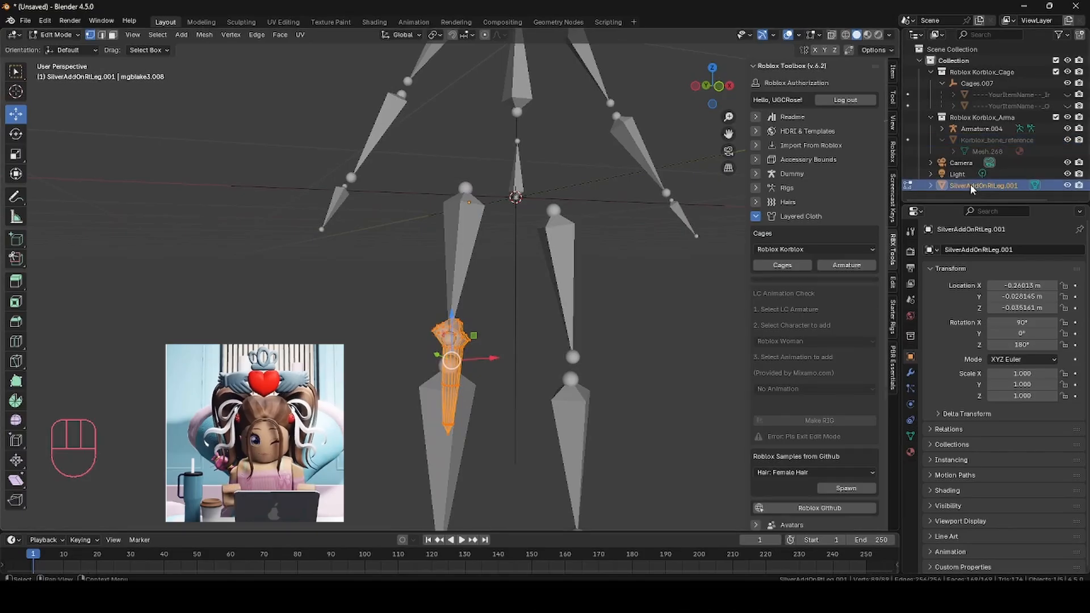
pyautogui.doubleClick(972, 187)
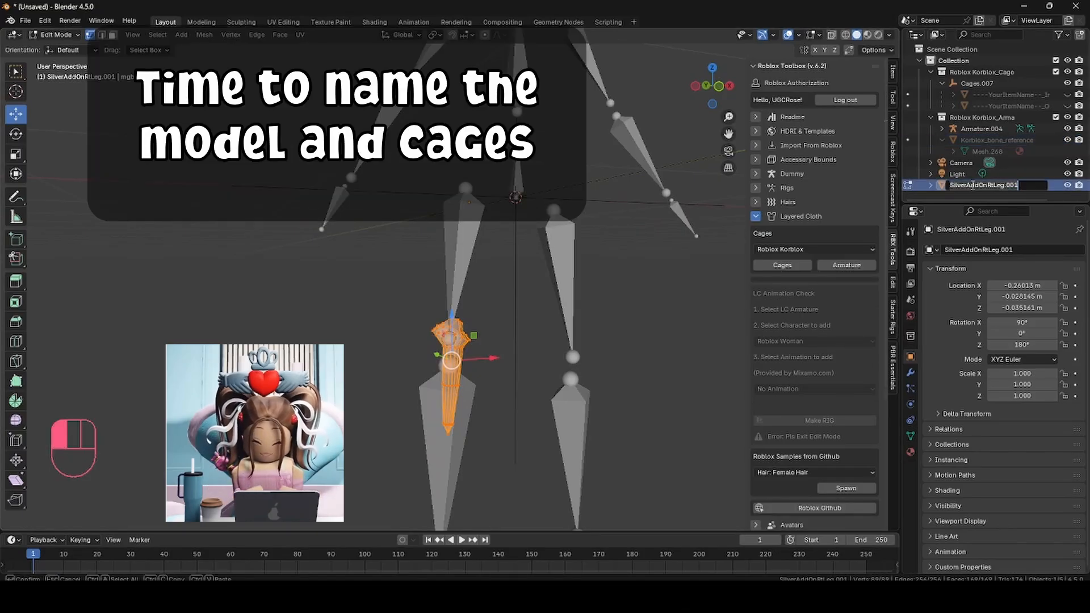
pyautogui.write('Kor')
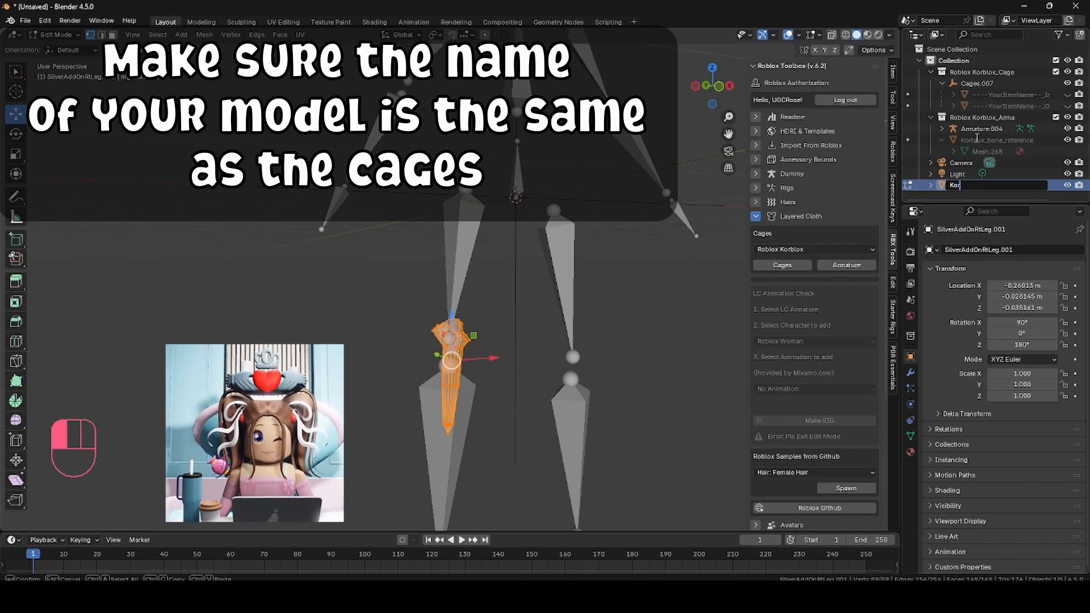
pyautogui.click(1012, 82)
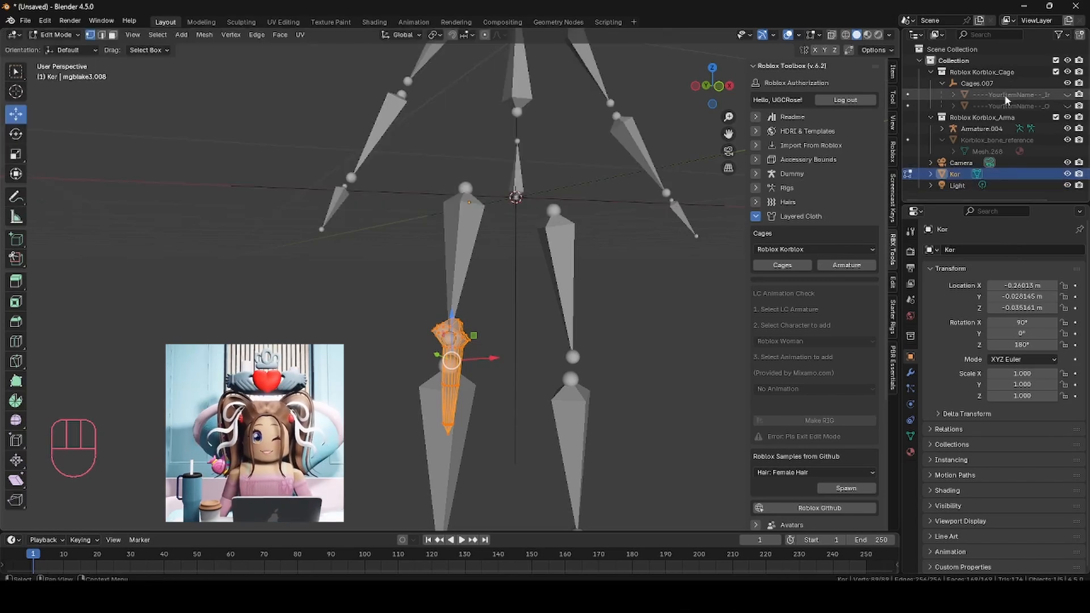
# - Rename the inner cage object as Kor_InnerCage, replacing only the placeholder item name before the suffix
pyautogui.doubleClick(1013, 95)
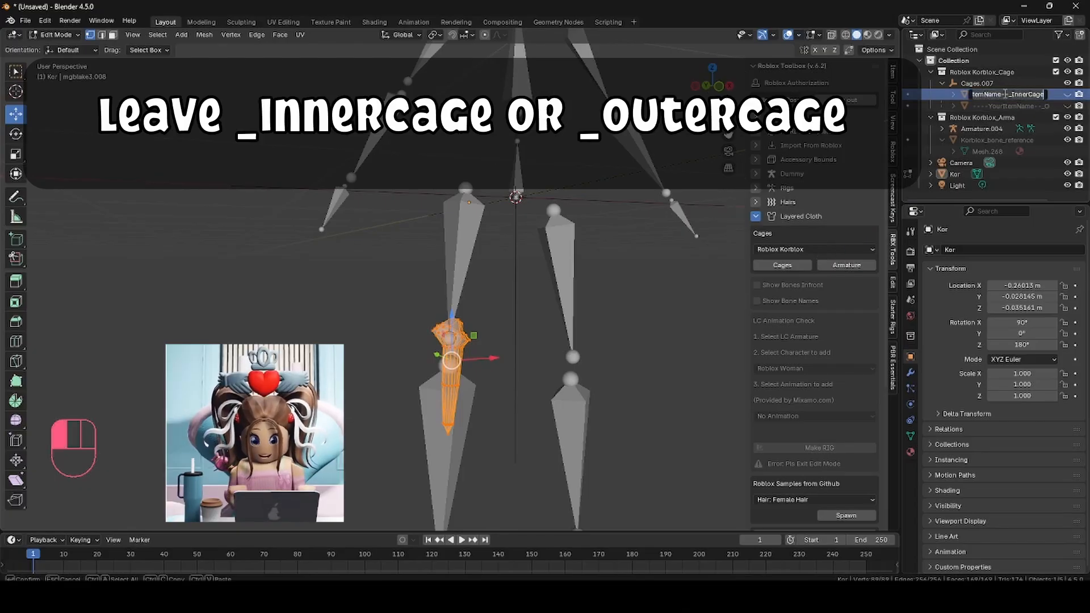
pyautogui.moveTo(1009, 94); pyautogui.dragTo(964, 97)
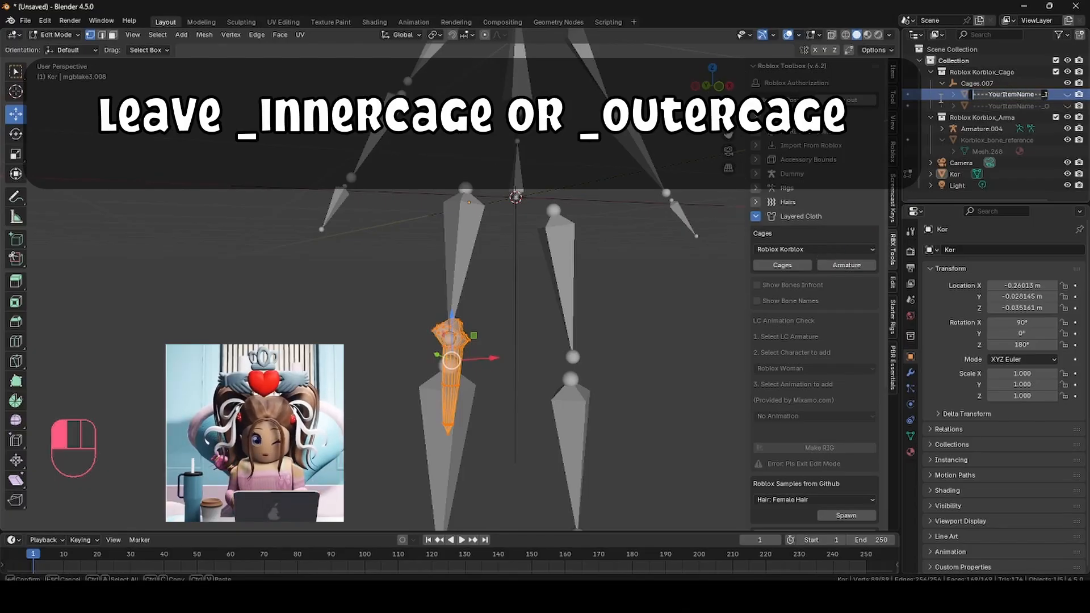
pyautogui.write('Kor_InnerCage')
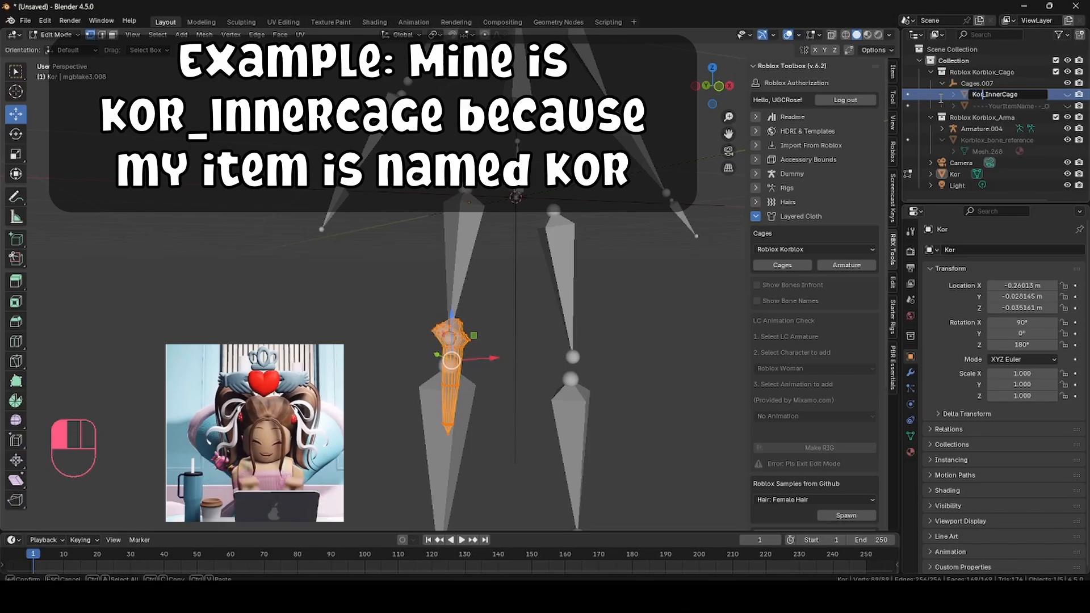
pyautogui.click(982, 109)
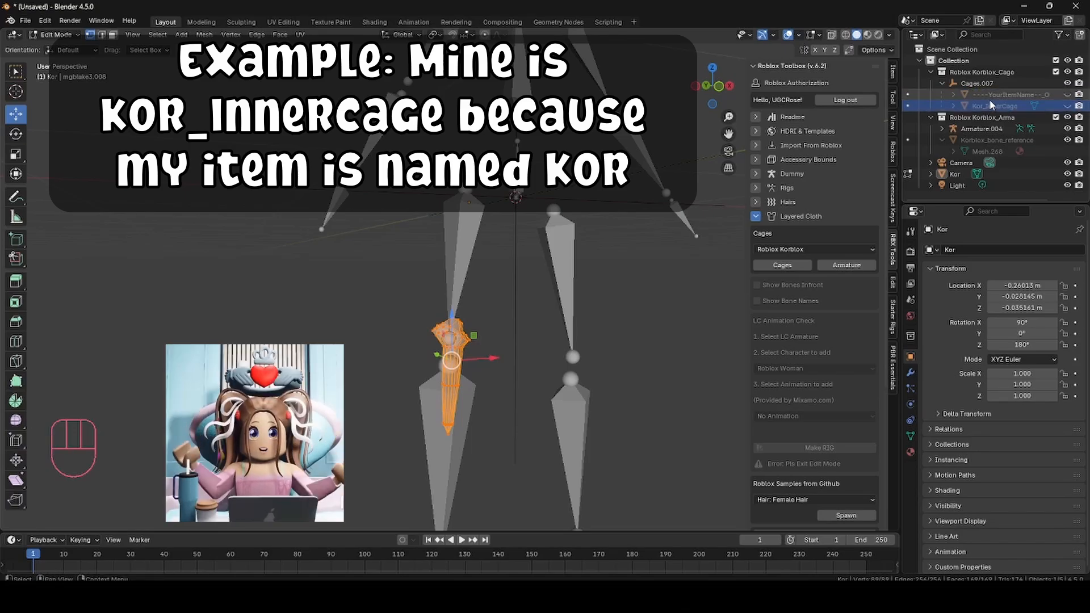
# - Rename the outer cage object as Kor_OuterCage
pyautogui.click(993, 94)
pyautogui.doubleClick(993, 94)
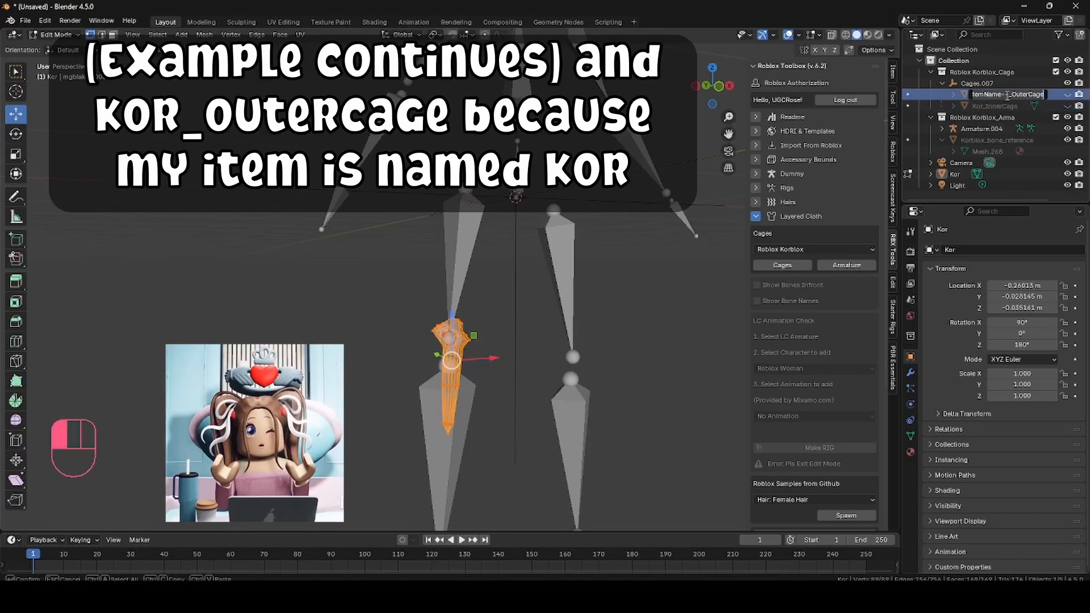
pyautogui.moveTo(1008, 94); pyautogui.dragTo(960, 95)
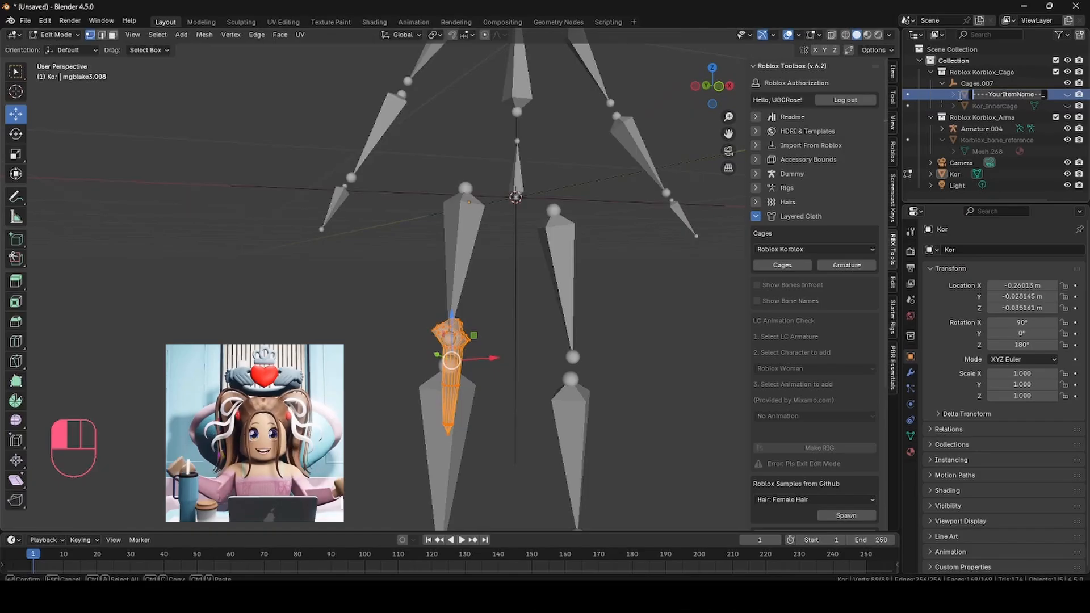
pyautogui.write('Kor_OuterCage')
pyautogui.press('Return')
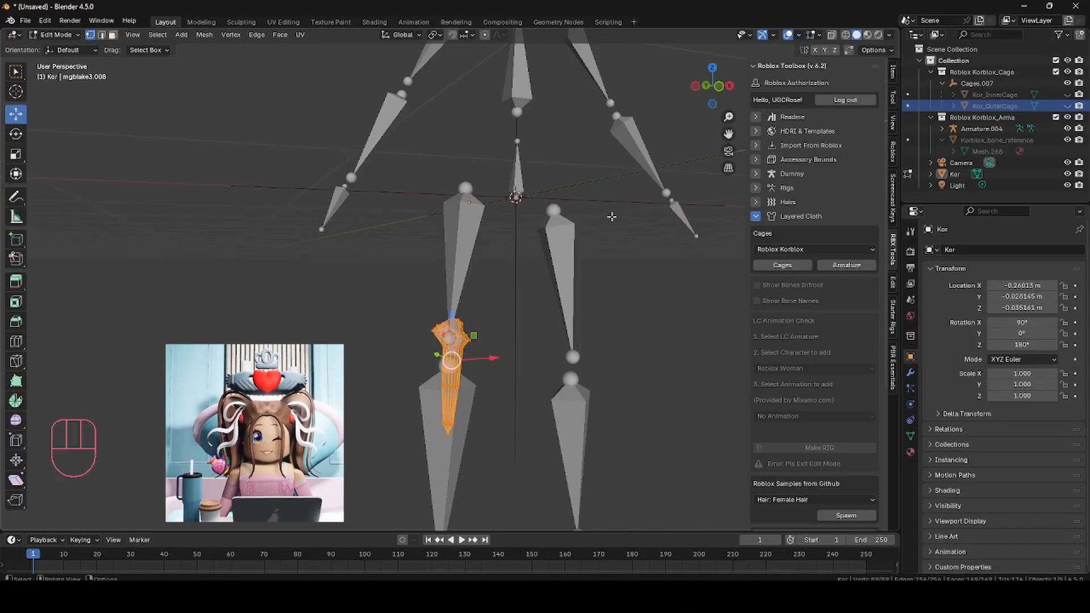
# - Return to Object Mode and parent Kor to Armature.004 using Armature Deform with Automatic Weights
pyautogui.click(61, 35)
pyautogui.click(63, 63)
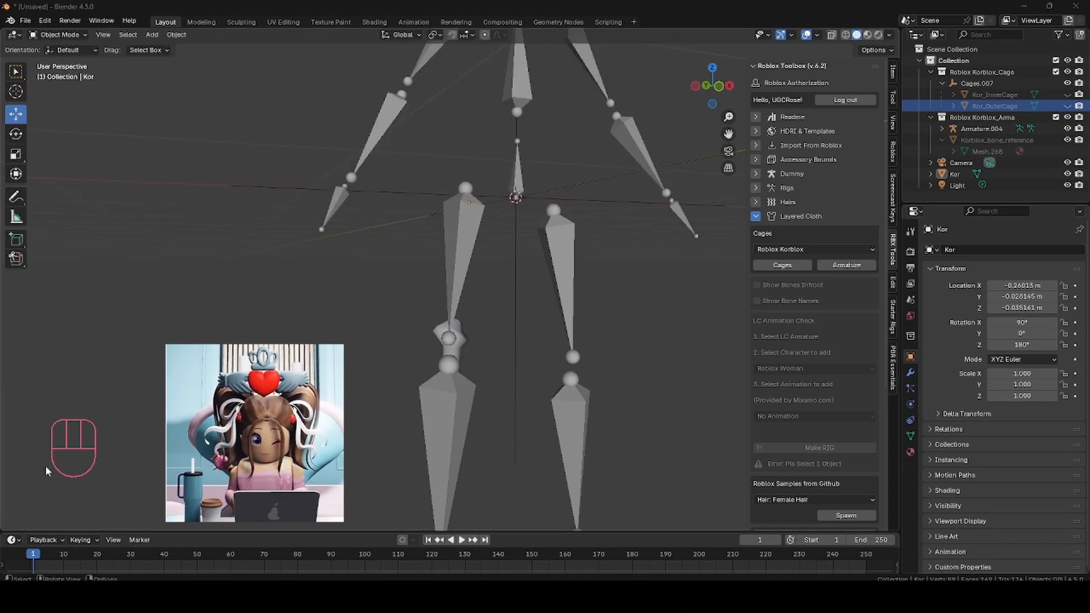
pyautogui.click(464, 337)
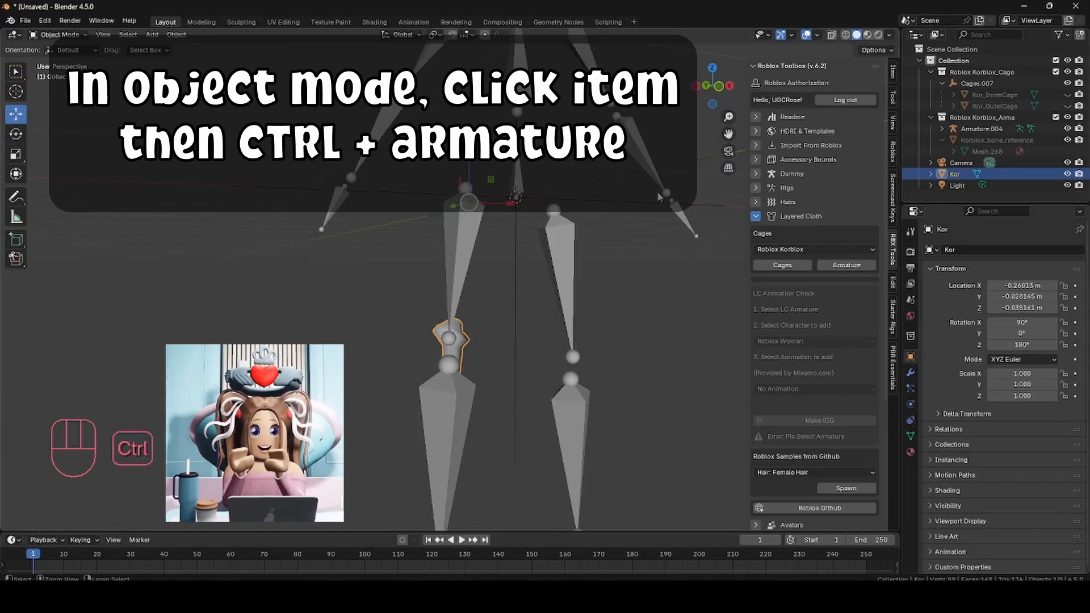
pyautogui.keyDown('ctrl'); pyautogui.click(558, 248); pyautogui.keyUp('ctrl')
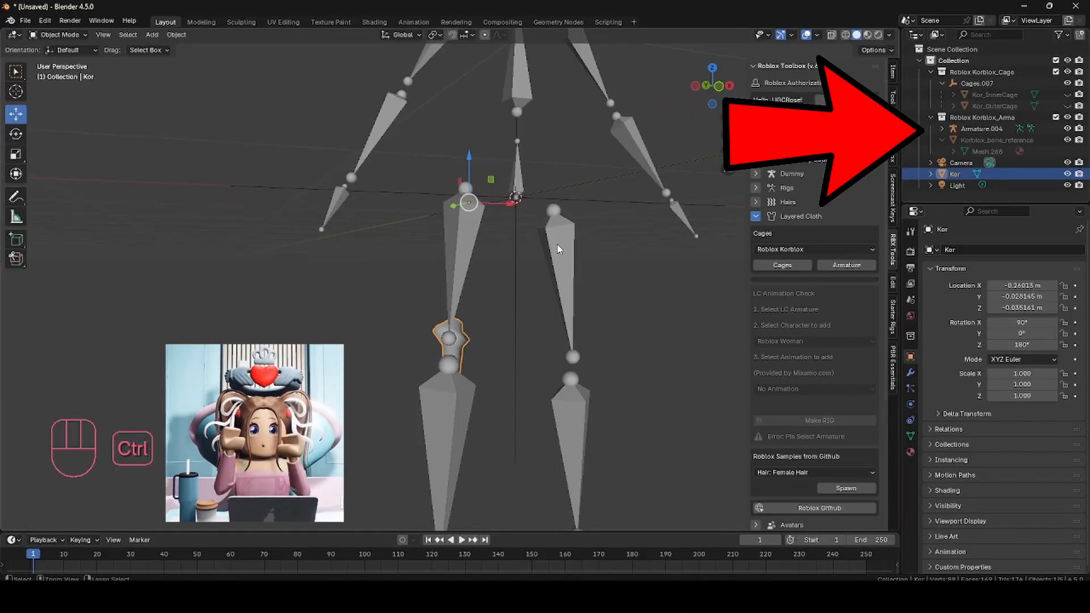
pyautogui.keyDown('ctrl'); pyautogui.click(991, 128); pyautogui.keyUp('ctrl')
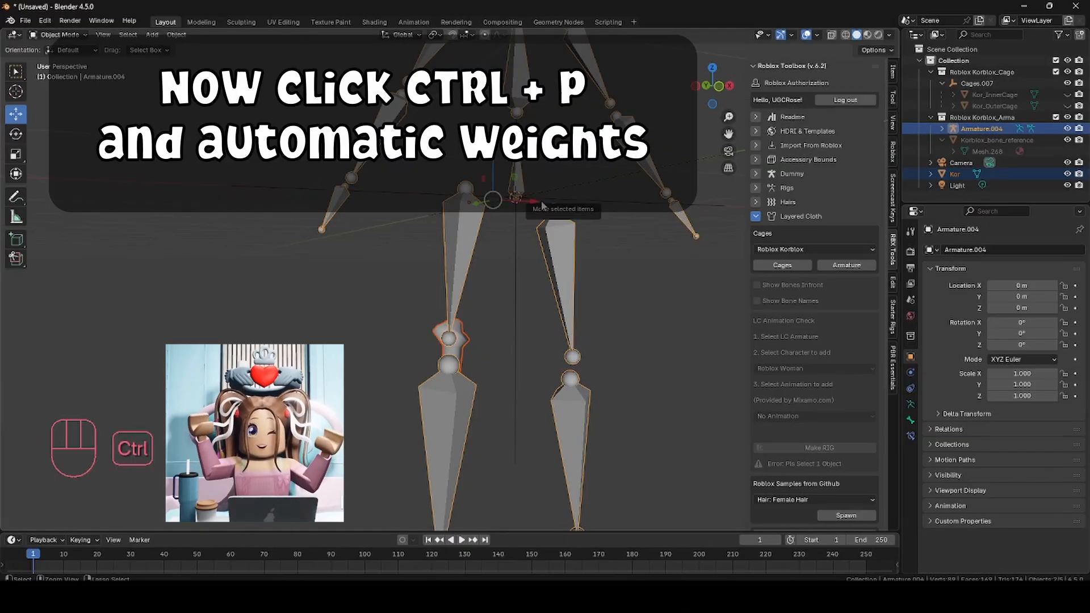
pyautogui.hotkey('ctrl', 'p')
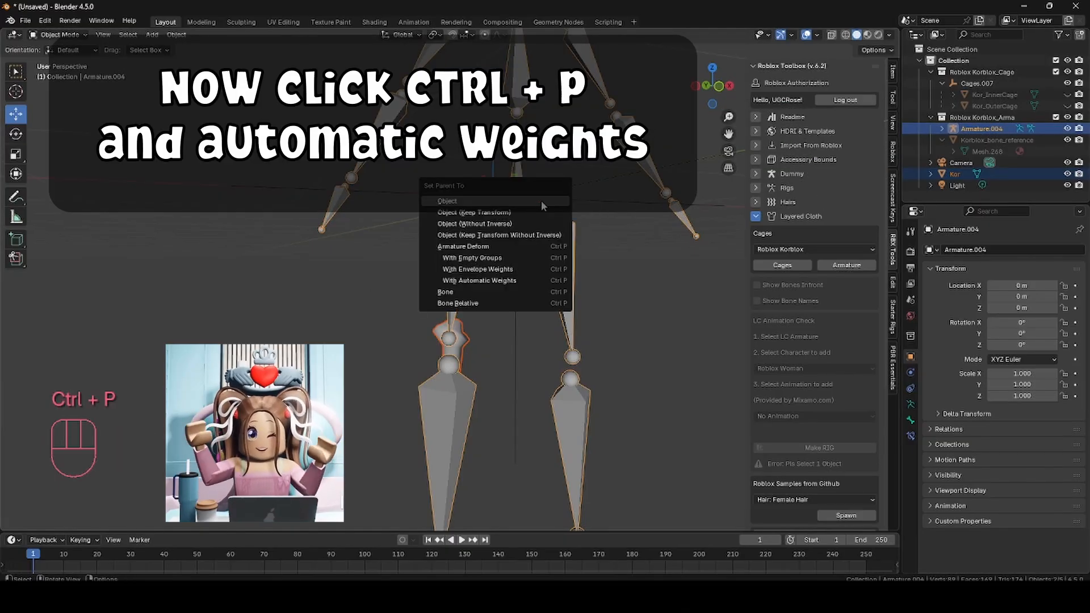
pyautogui.click(516, 280)
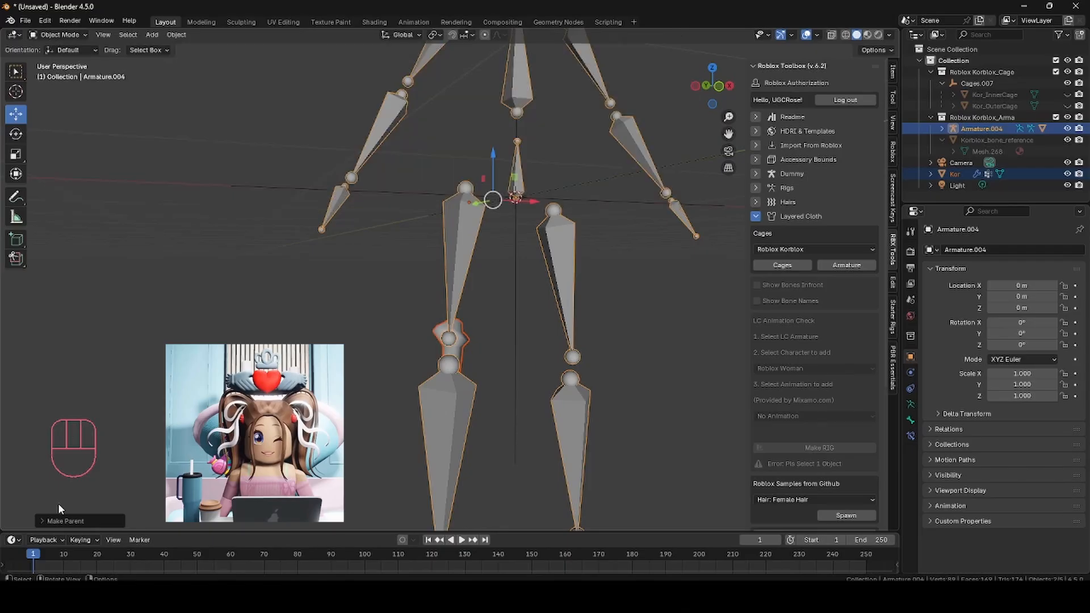
pyautogui.click(60, 520)
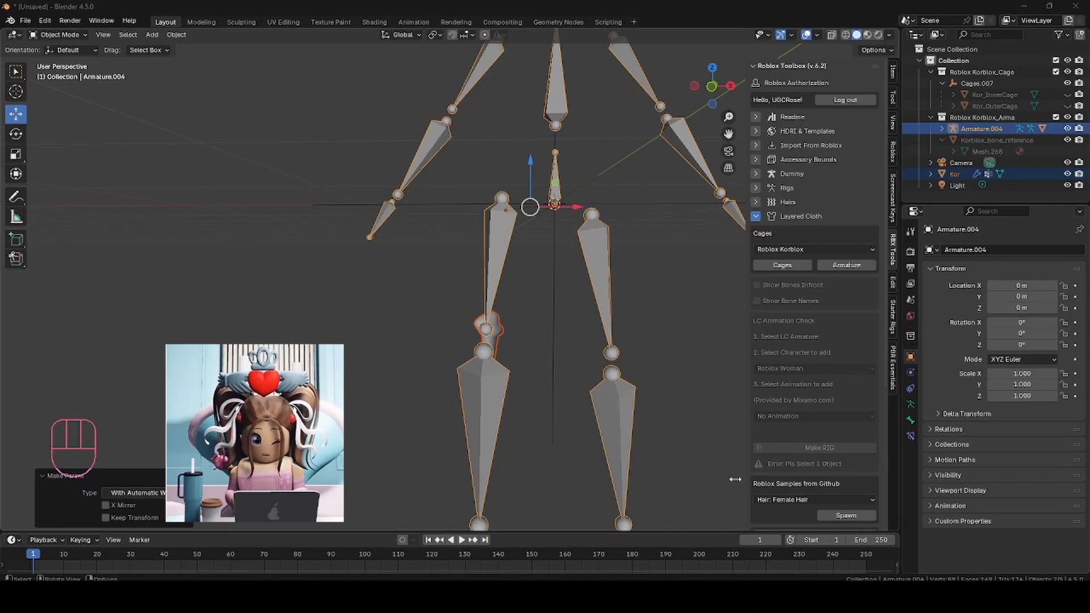
# - Check that In Front is enabled in the armature's viewport display settings
pyautogui.click(910, 404)
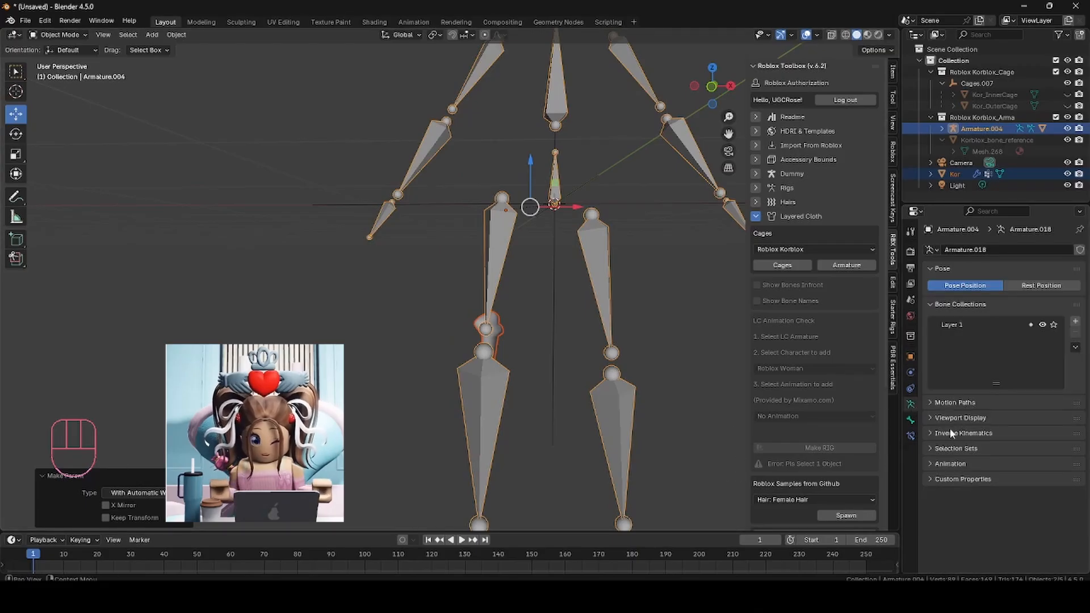
pyautogui.click(961, 417)
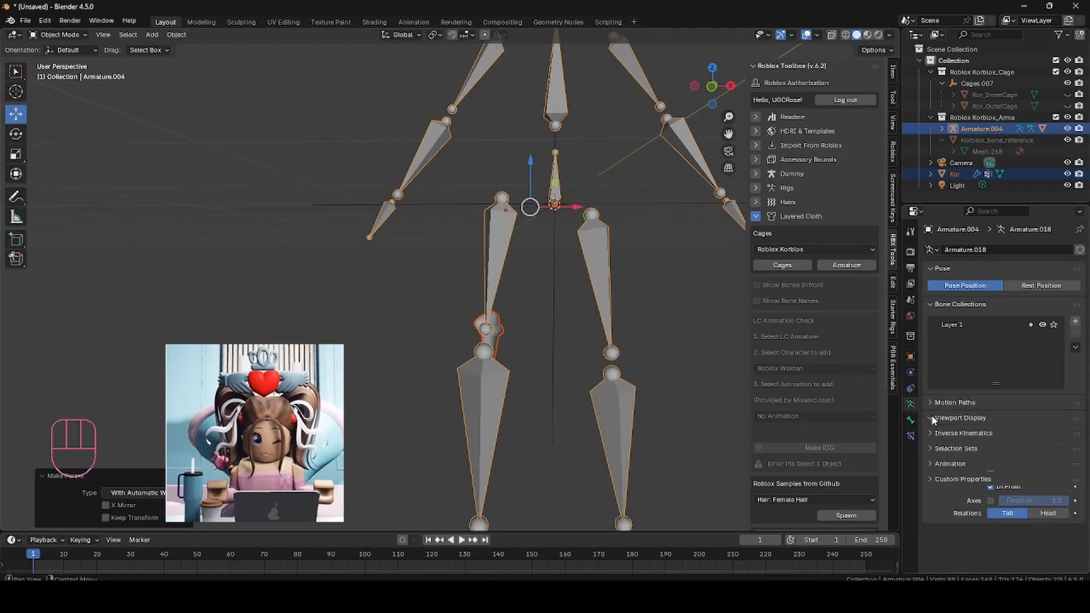
pyautogui.click(991, 488)
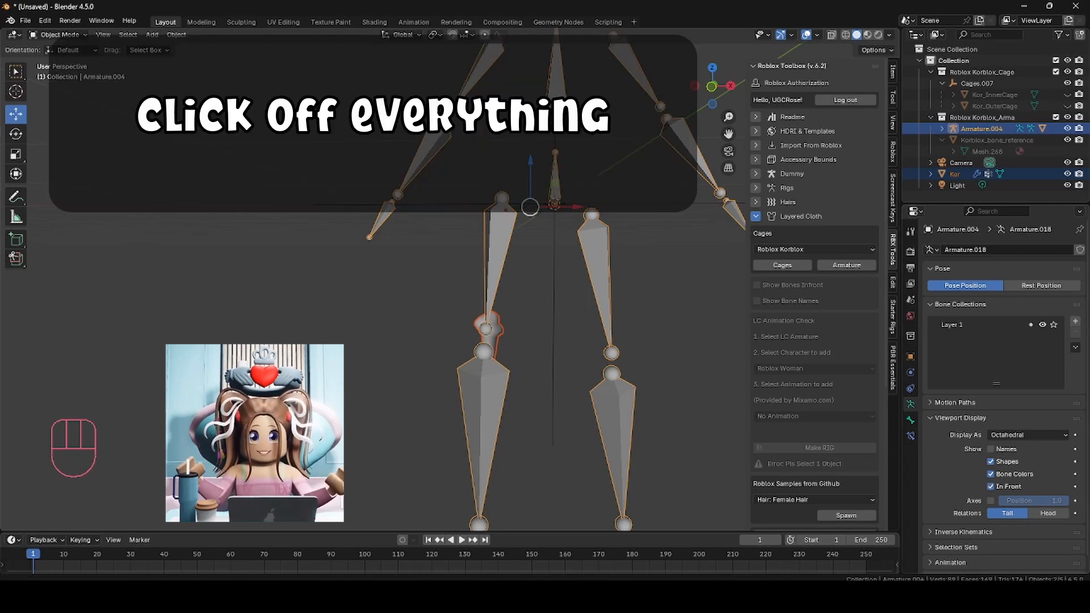
# - With the armature and Kor selected in that order, enter Weight Paint mode and limit Kor's total weights per vertex to 4 for all groups
pyautogui.click(334, 318)
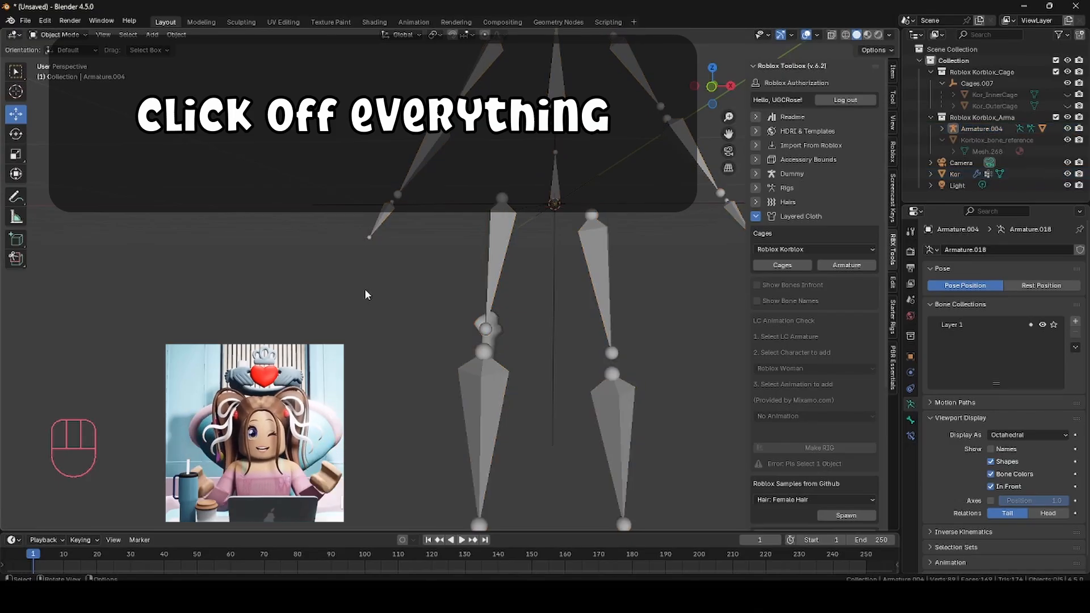
pyautogui.keyDown('shift'); pyautogui.click(499, 250); pyautogui.keyUp('shift')
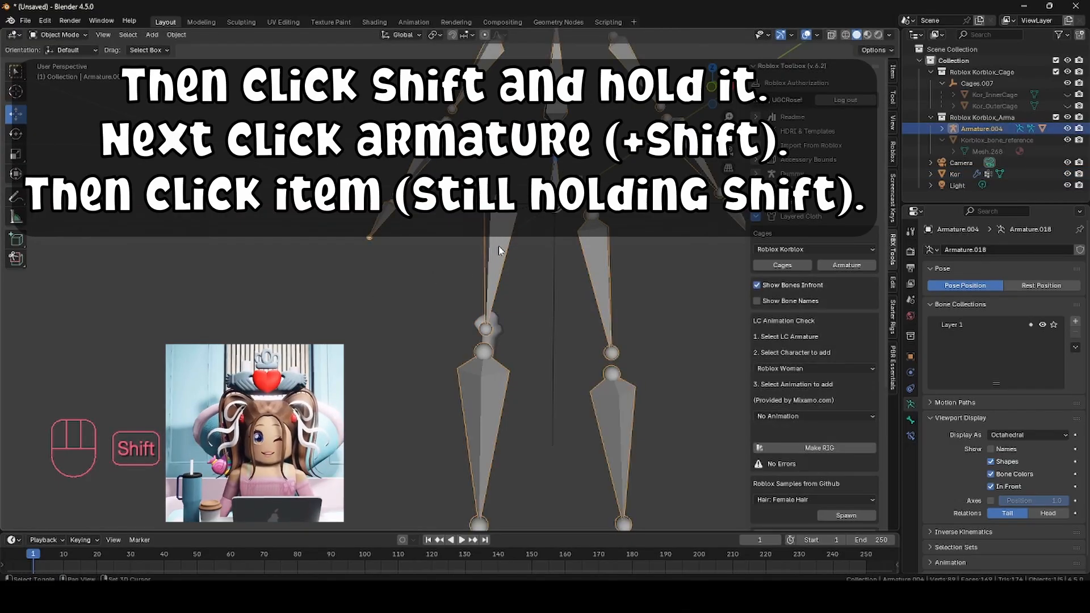
pyautogui.keyDown('shift'); pyautogui.click(497, 333); pyautogui.keyUp('shift')
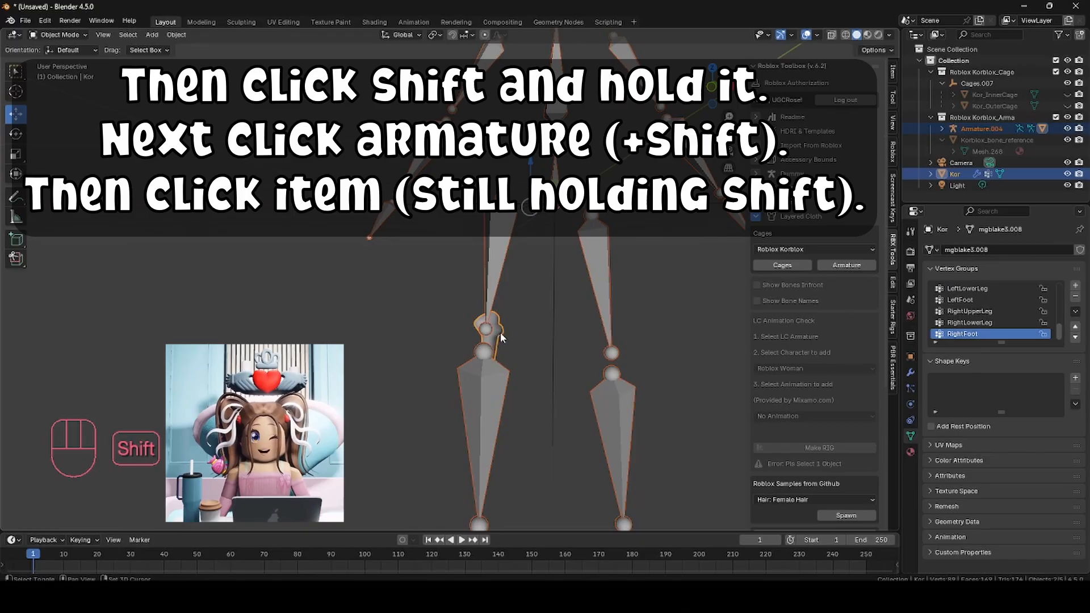
pyautogui.click(58, 35)
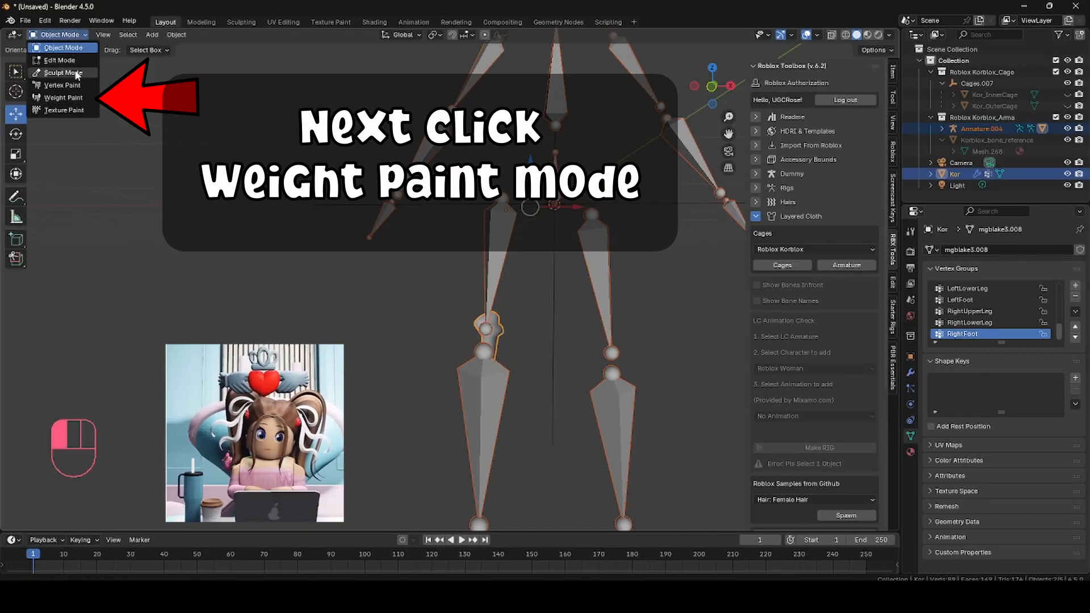
pyautogui.click(64, 98)
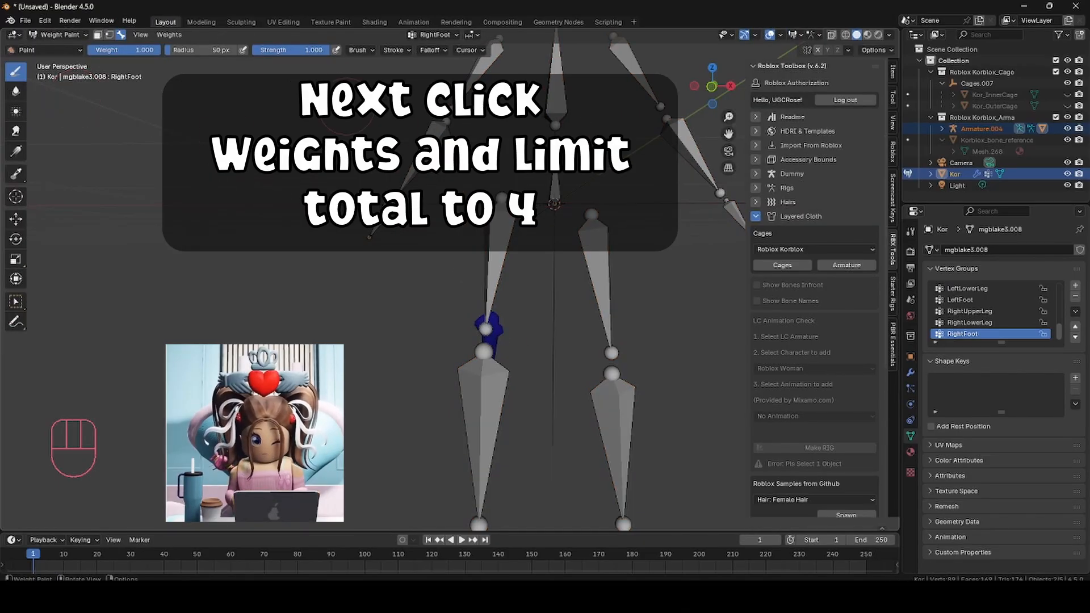
pyautogui.click(168, 35)
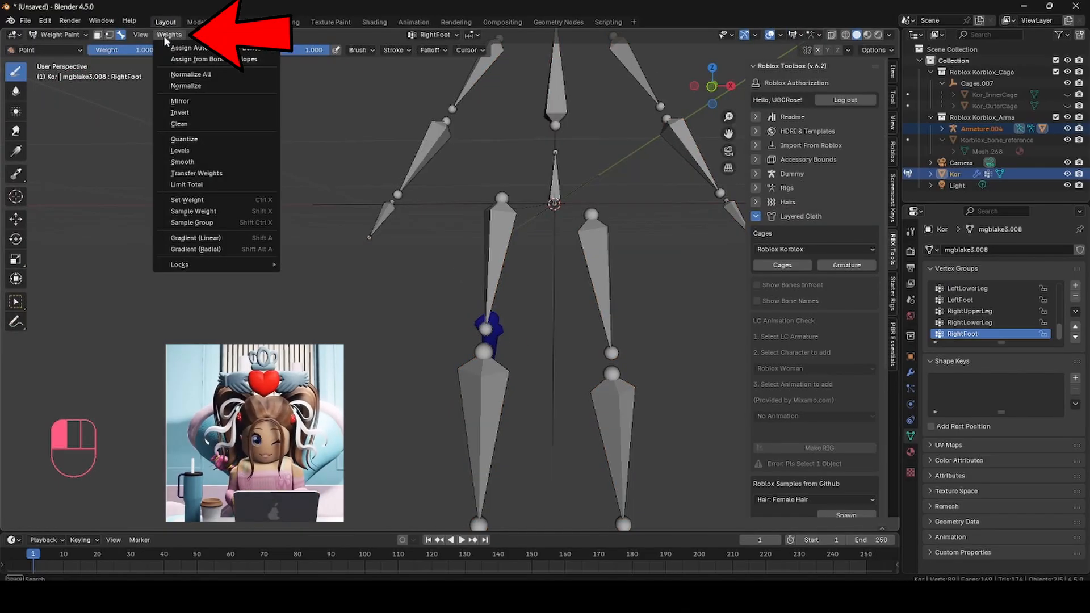
pyautogui.click(208, 190)
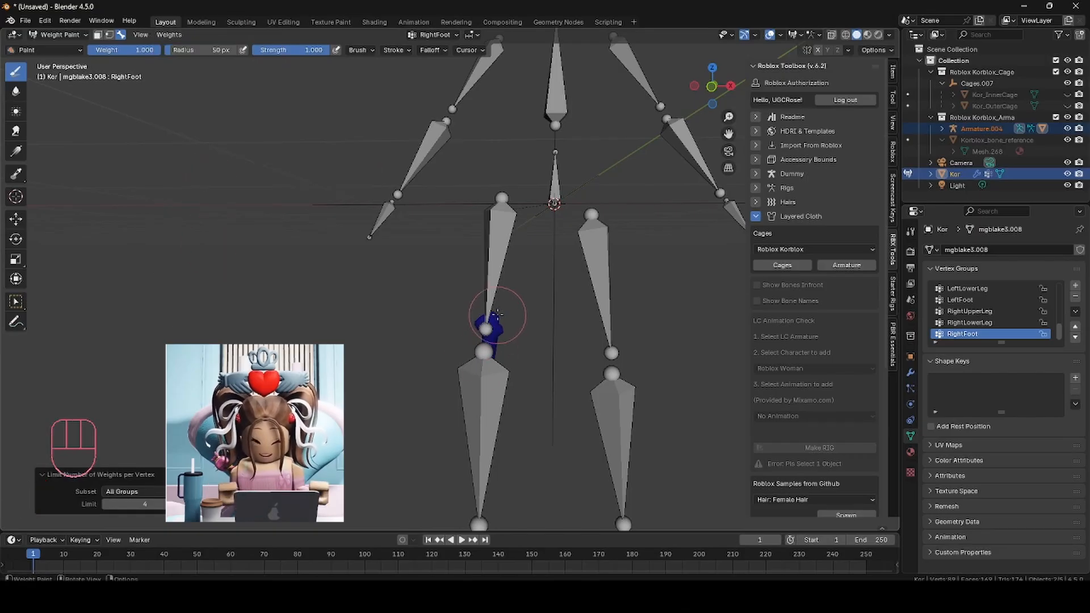
# - Test Kor's deformation by rotating the RightUpperLeg bone about -46 degrees in side view, and undo the rotation
pyautogui.moveTo(488, 360); pyautogui.dragTo(452, 342, button='middle')
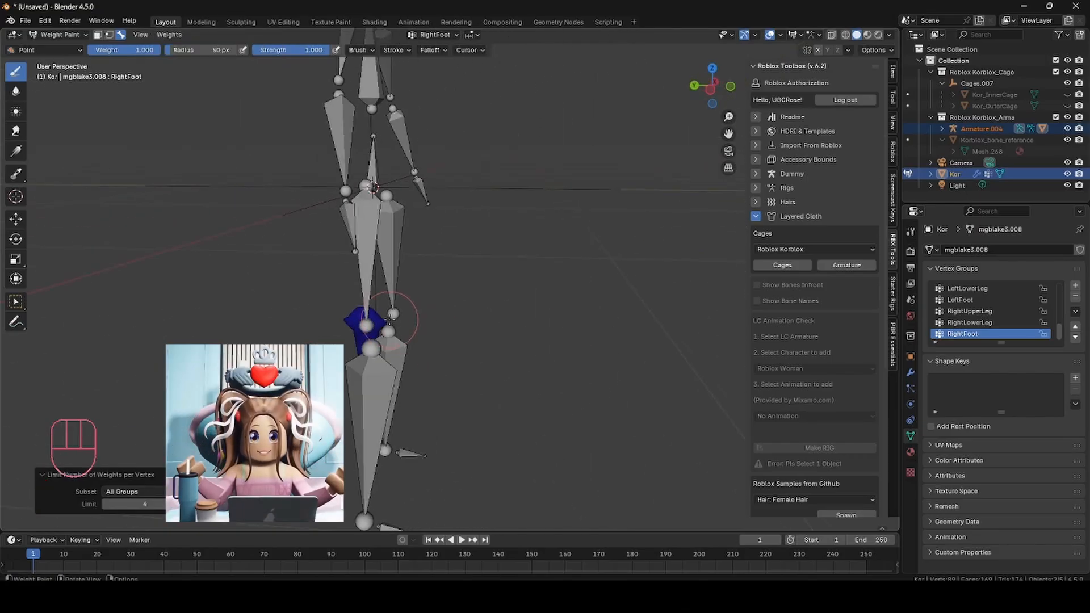
pyautogui.keyDown('shift'); pyautogui.moveTo(397, 313); pyautogui.dragTo(469, 341, button='middle'); pyautogui.keyUp('shift')
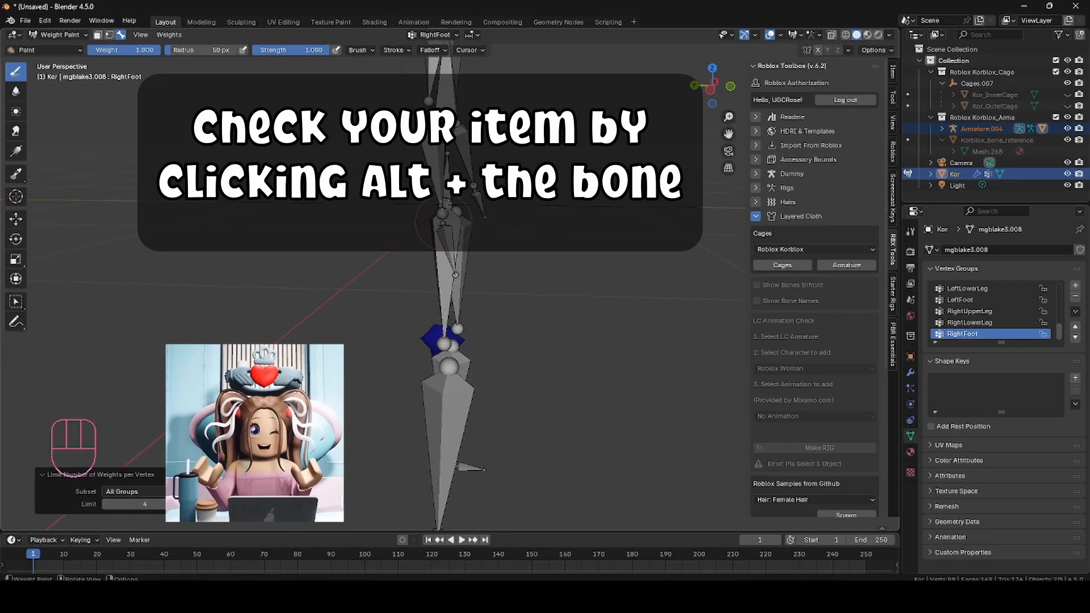
pyautogui.moveTo(445, 218); pyautogui.dragTo(463, 215, button='middle')
pyautogui.keyDown('alt'); pyautogui.click(467, 214); pyautogui.keyUp('alt')
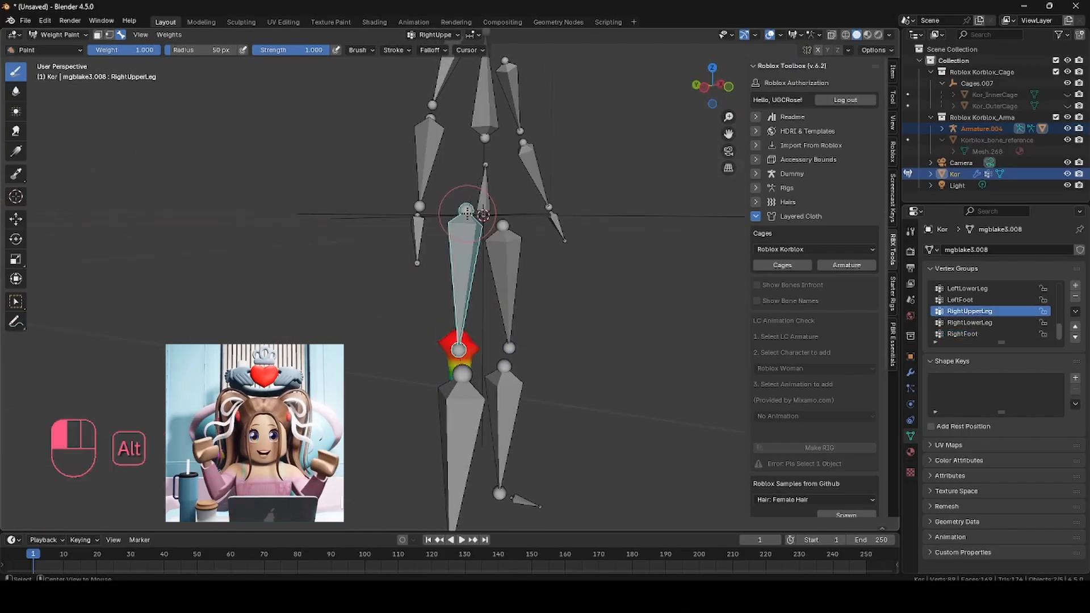
pyautogui.moveTo(390, 341); pyautogui.dragTo(375, 392, button='middle')
pyautogui.press('r')
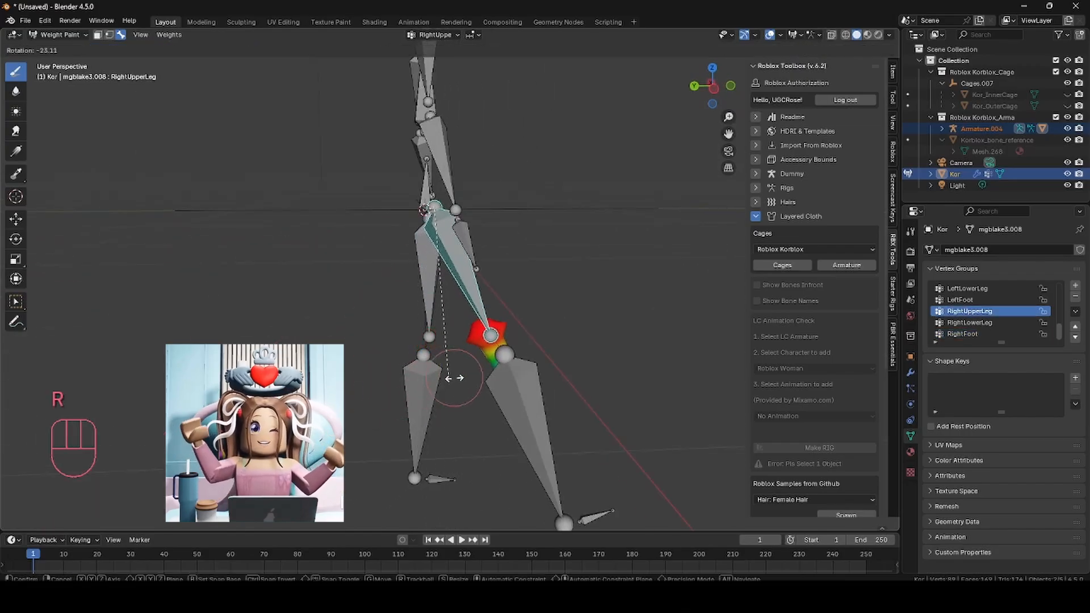
pyautogui.click(510, 359)
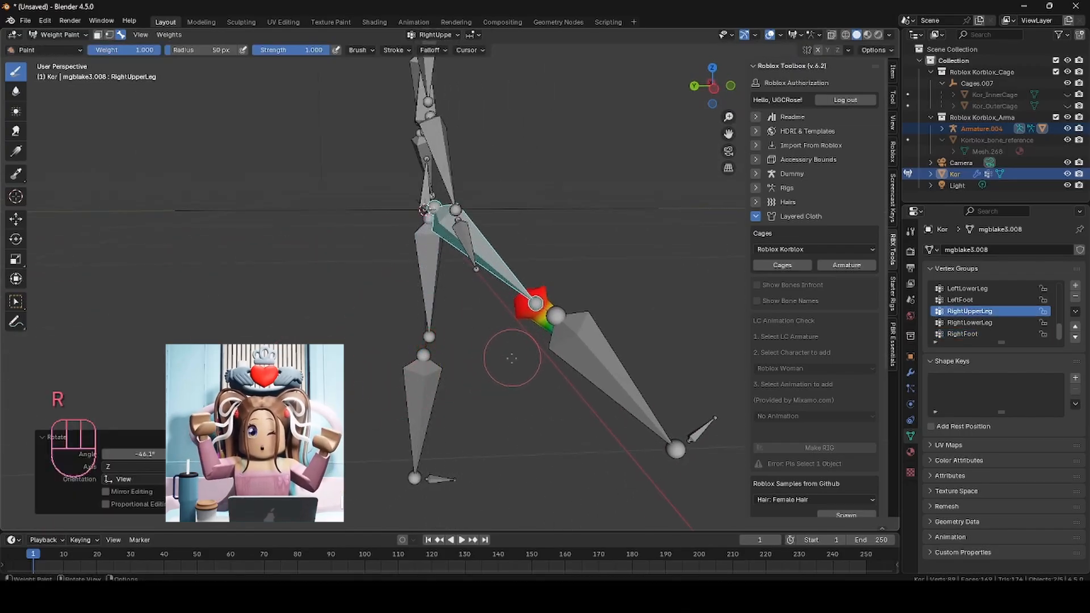
pyautogui.click(44, 22)
pyautogui.click(50, 36)
# - Return to Object Mode and unhide both Kor_InnerCage and Kor_OuterCage around the right leg
pyautogui.moveTo(409, 185); pyautogui.dragTo(285, 218, button='middle')
pyautogui.scroll(-4, 301, 206)
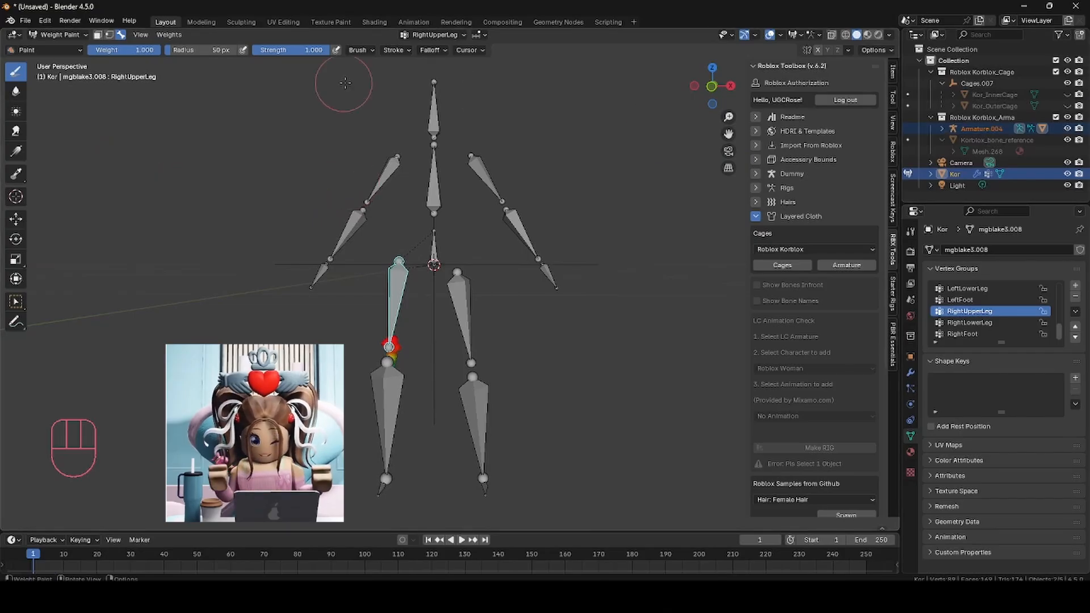
pyautogui.click(57, 35)
pyautogui.click(59, 49)
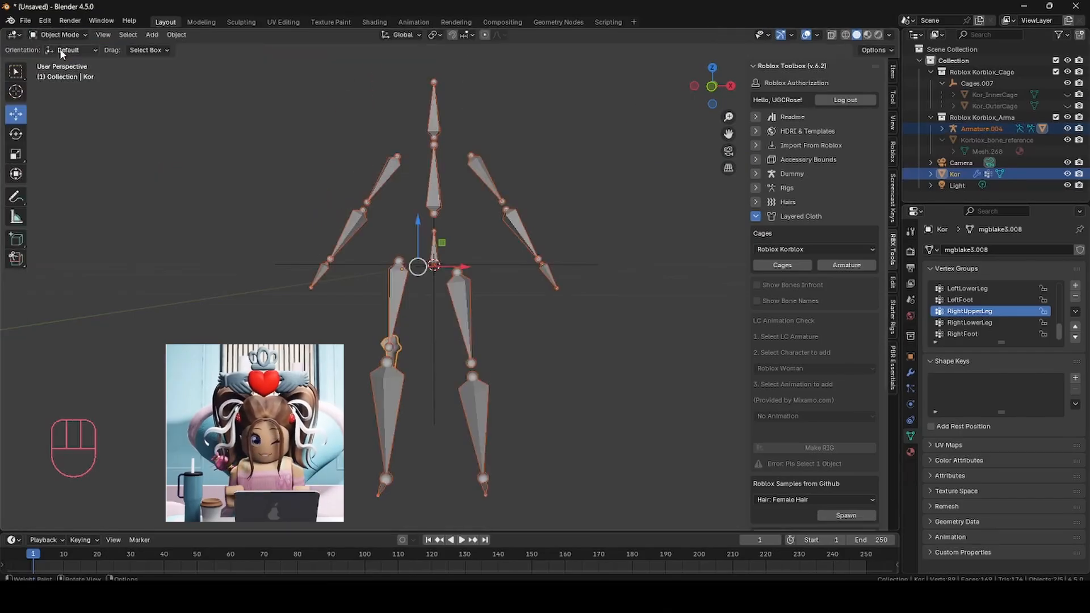
pyautogui.click(1068, 95)
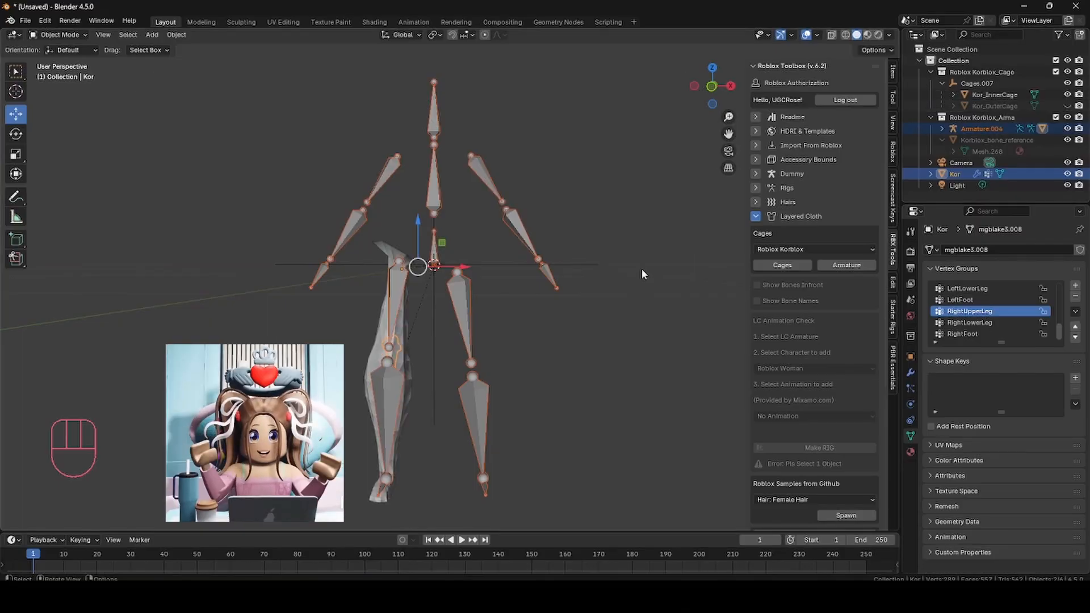
pyautogui.moveTo(646, 264); pyautogui.dragTo(736, 242, button='middle')
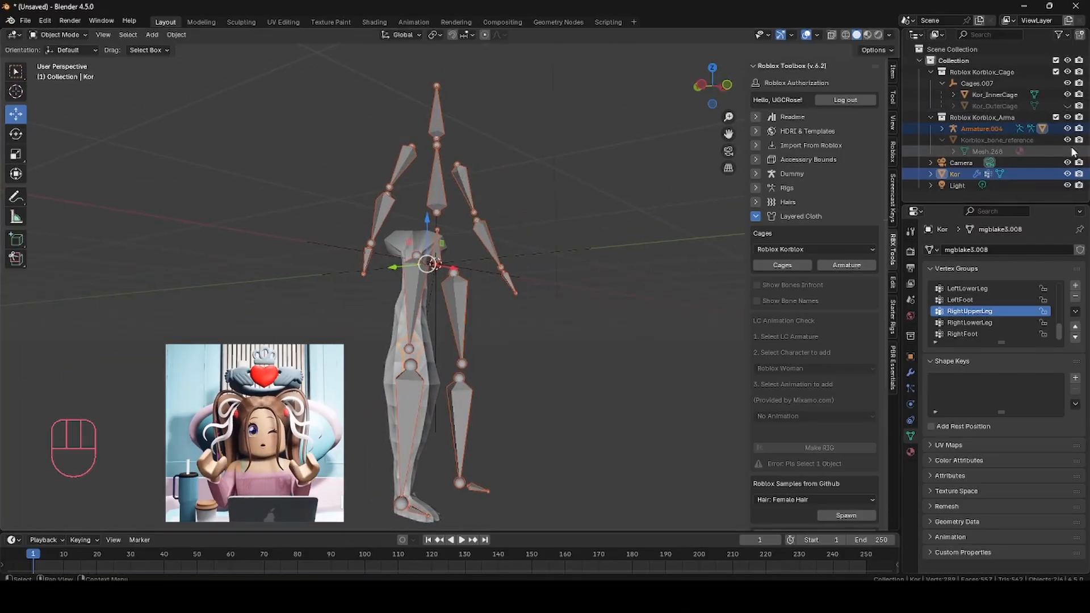
pyautogui.click(1068, 107)
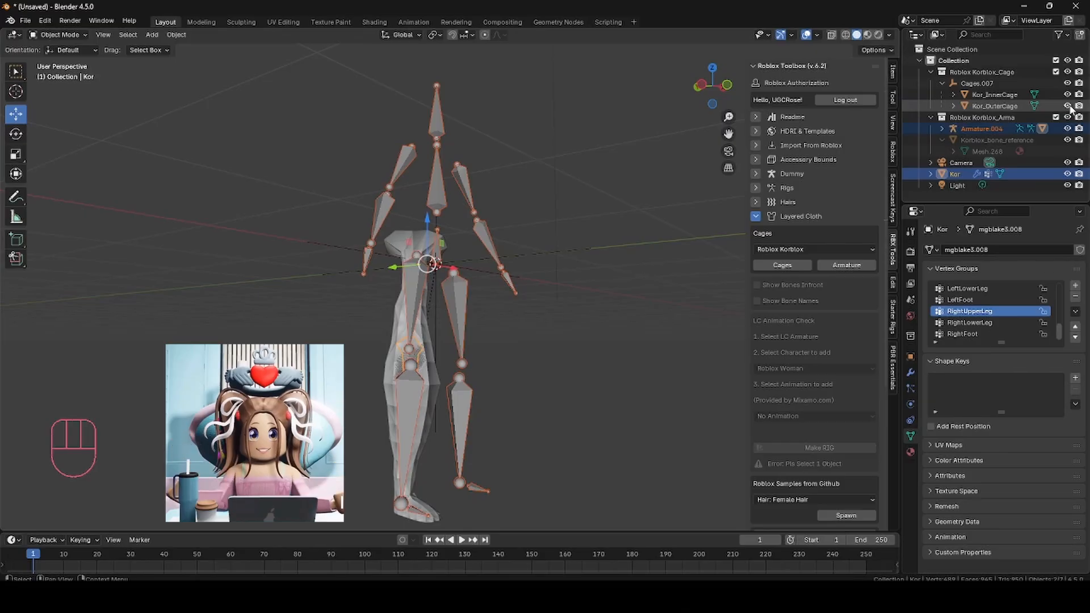
pyautogui.moveTo(597, 221); pyautogui.dragTo(555, 227, button='middle')
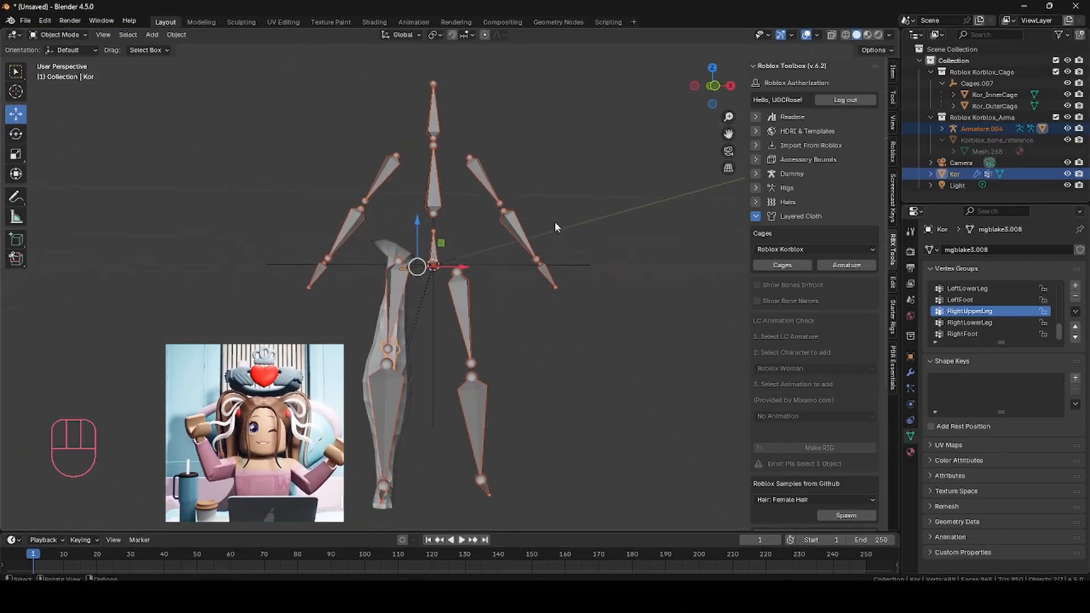
# - Set up an FBX export named Kor, limited to selected objects, with a scale of 0.01
pyautogui.click(26, 21)
pyautogui.moveTo(68, 194)
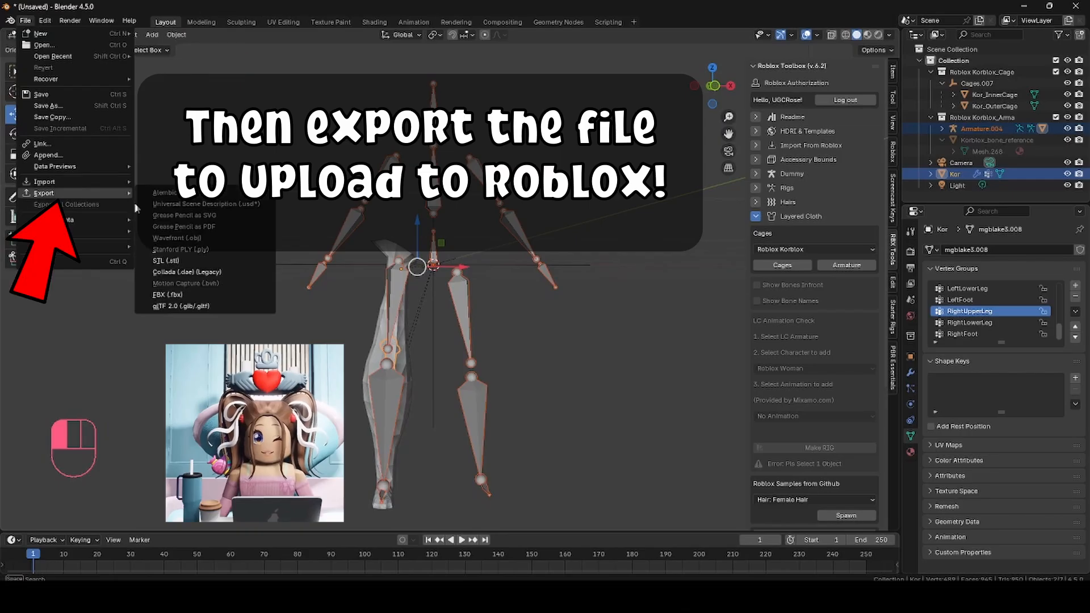
pyautogui.click(180, 294)
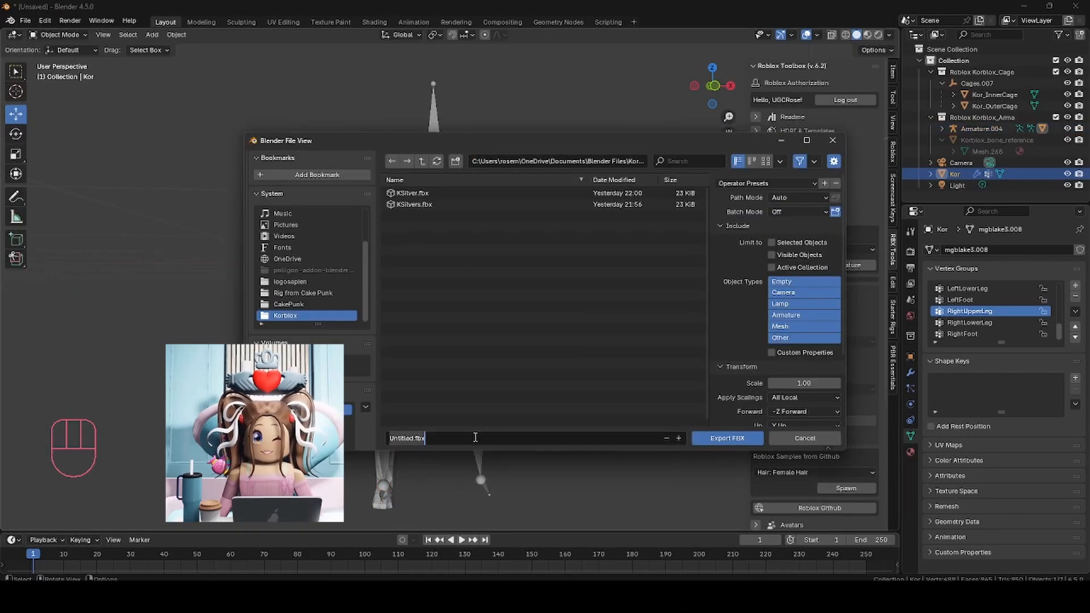
pyautogui.write('Kor')
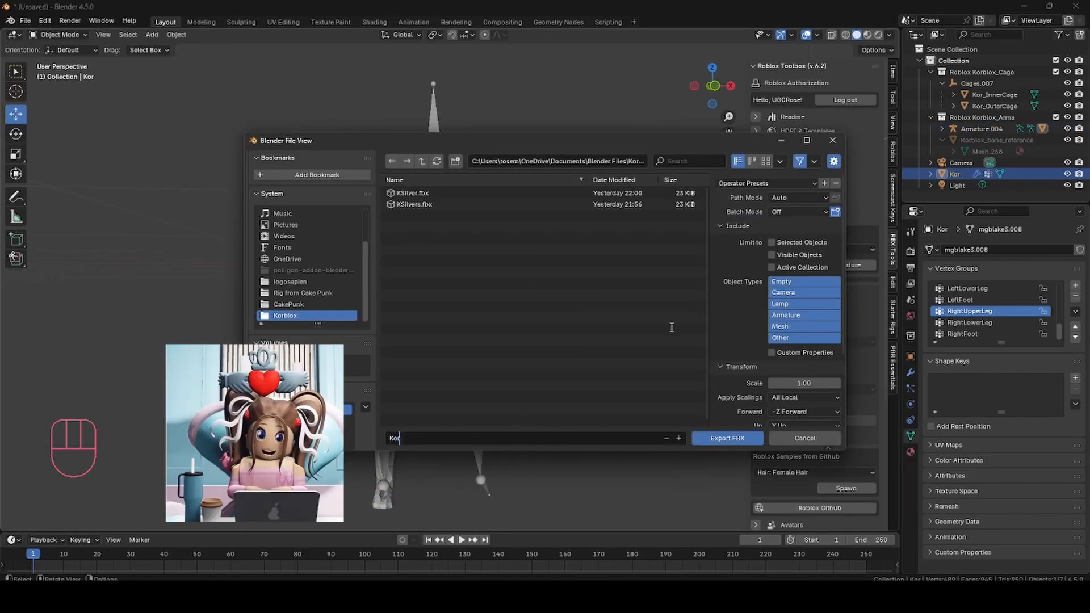
pyautogui.click(773, 242)
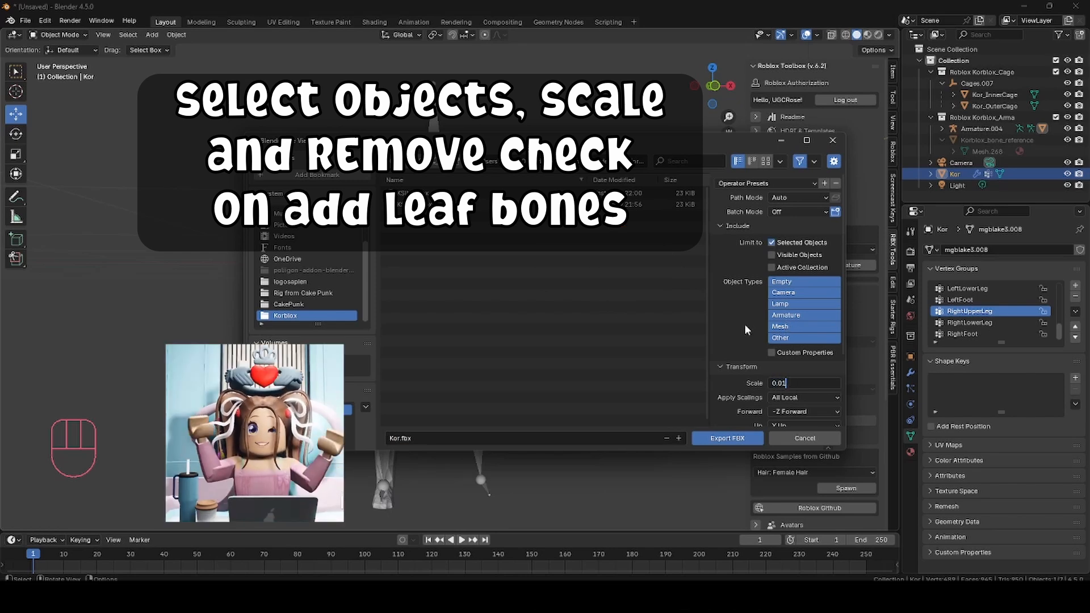
pyautogui.press('Return')
# - Disable Add Leaf Bones in the armature export options and export the FBX file
pyautogui.scroll(-4, 744, 324)
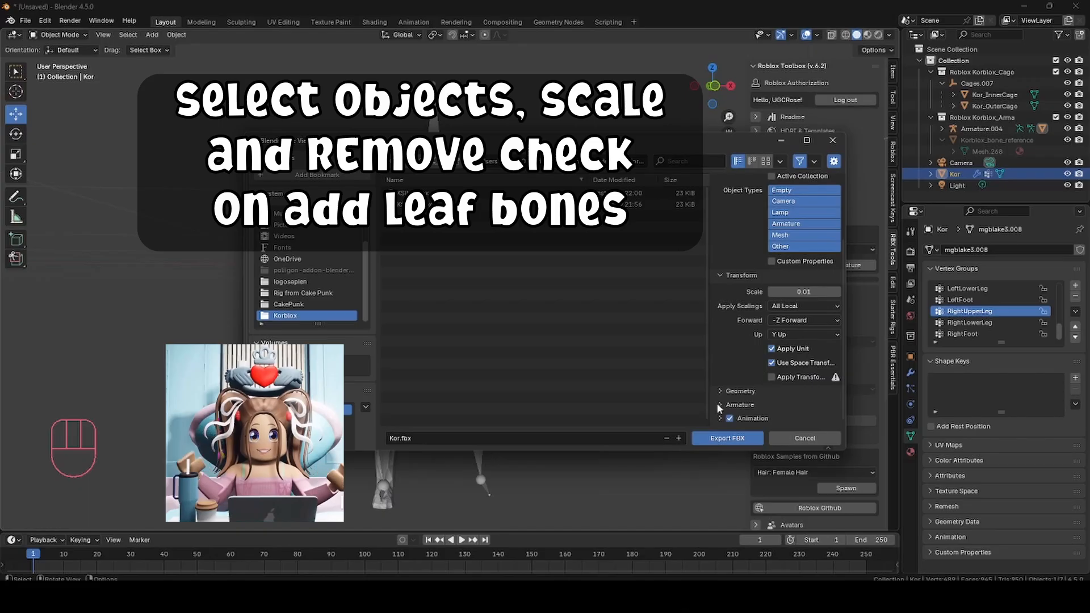
pyautogui.click(720, 404)
pyautogui.scroll(-3, 731, 387)
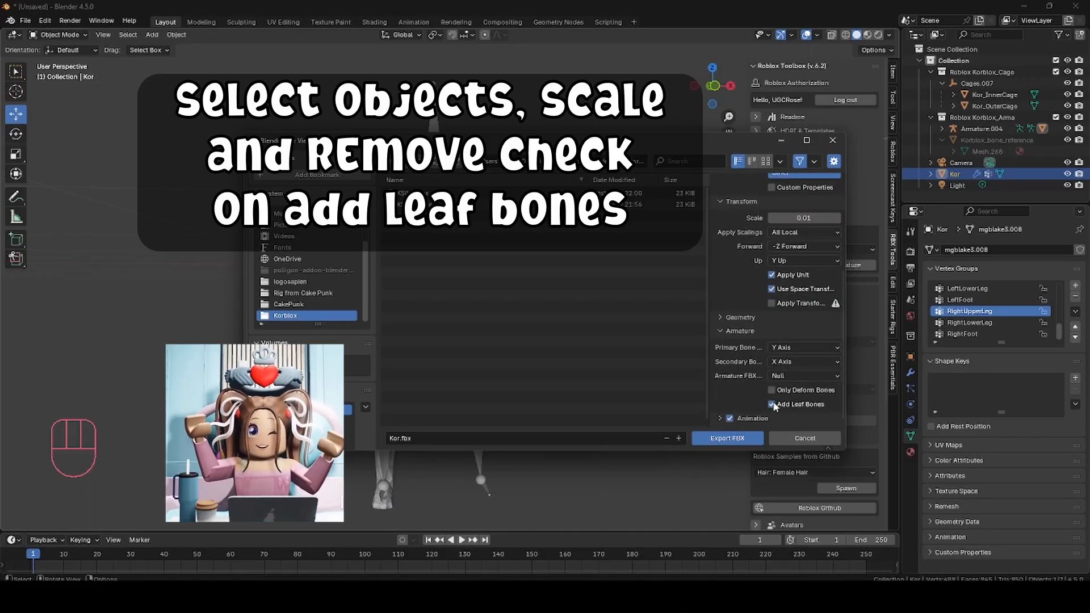
pyautogui.click(772, 405)
pyautogui.click(734, 437)
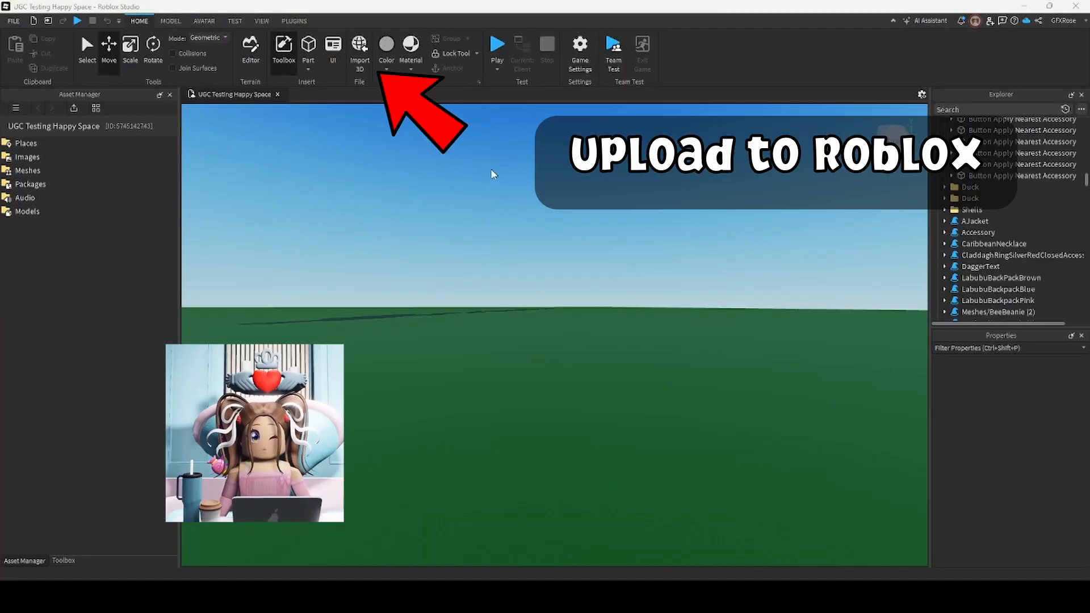
# - Switch to Roblox Studio and import Kor.fbx with Upload to Roblox disabled and Anchored and Uses Cages enabled
pyautogui.click(361, 53)
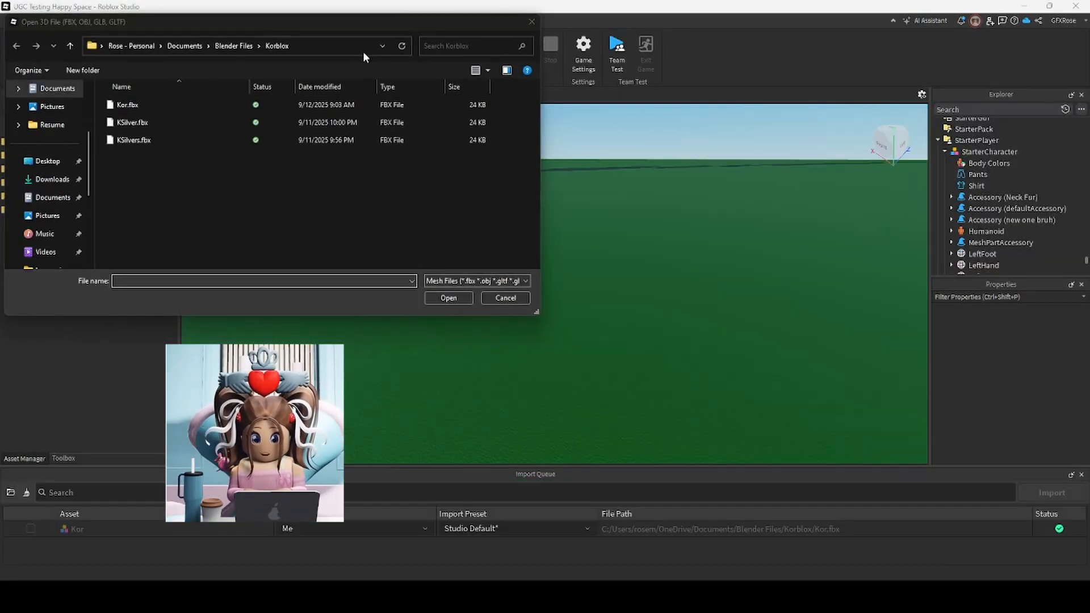
pyautogui.click(158, 106)
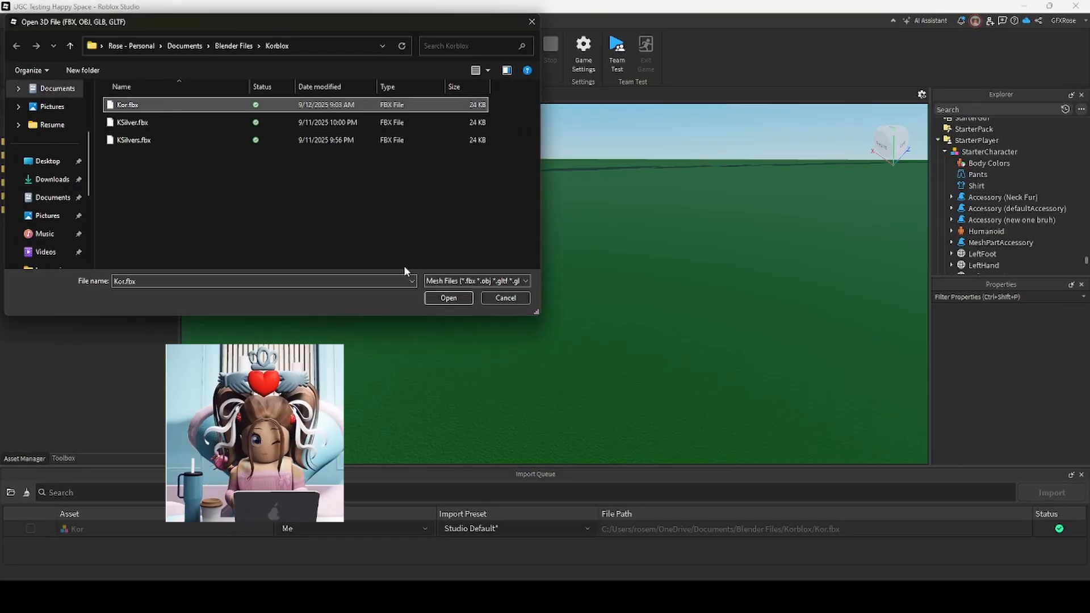
pyautogui.click(448, 299)
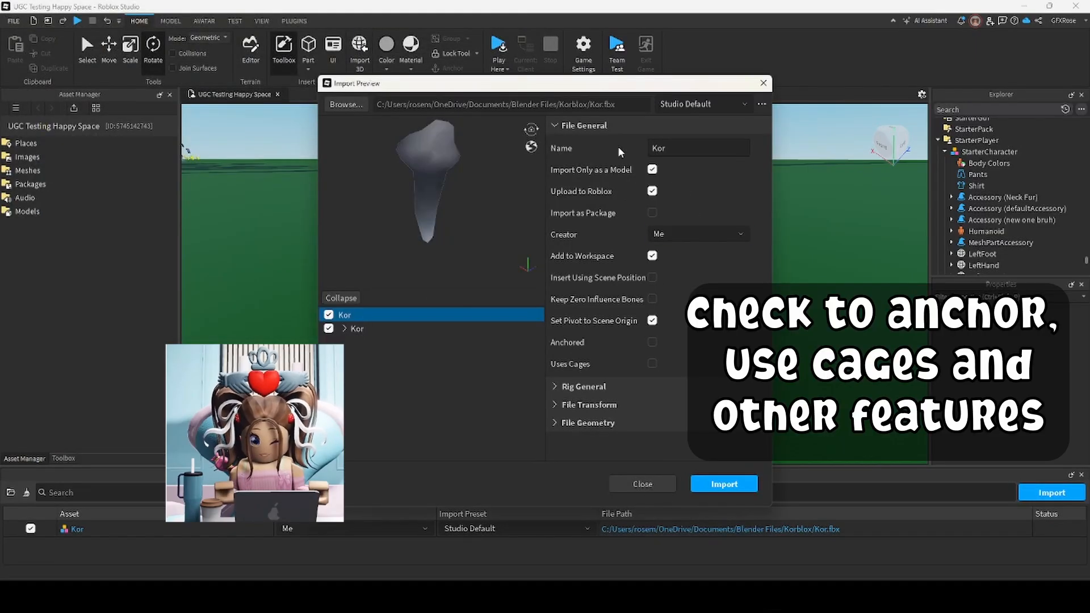
pyautogui.click(653, 192)
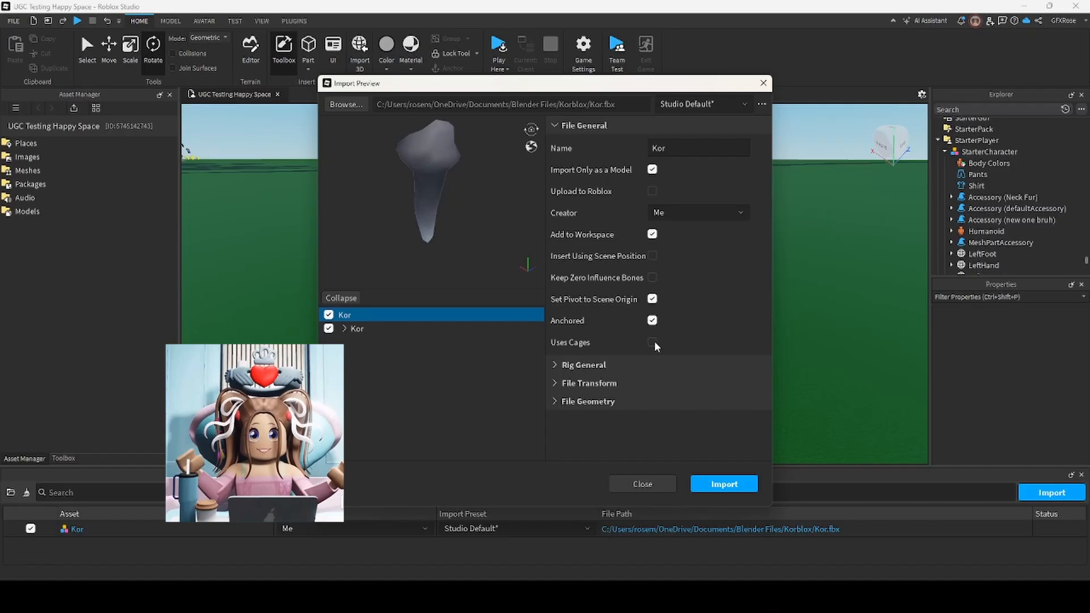
pyautogui.click(652, 341)
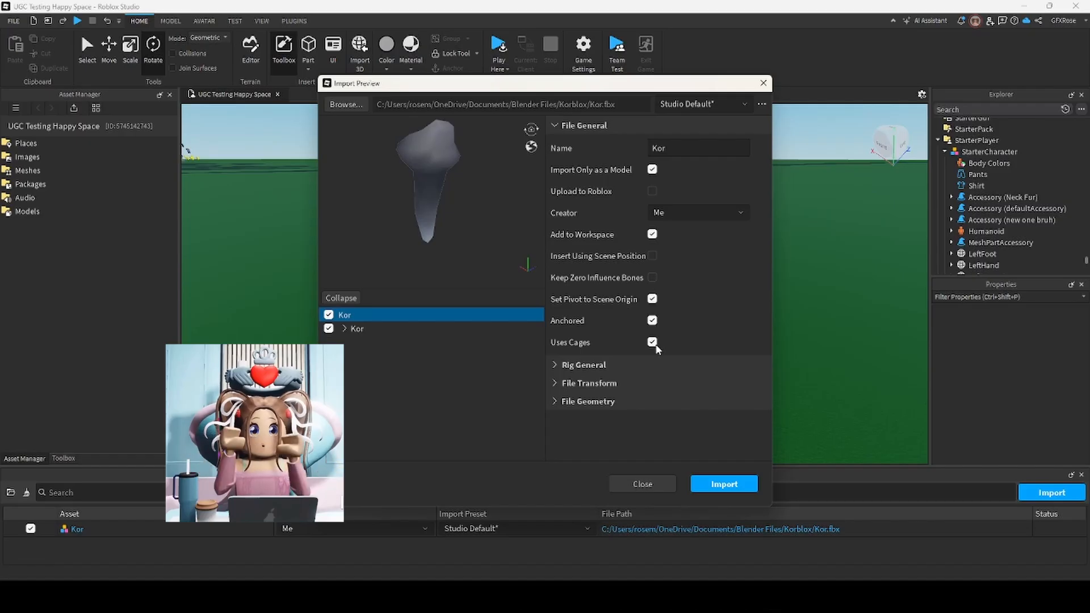
pyautogui.click(722, 485)
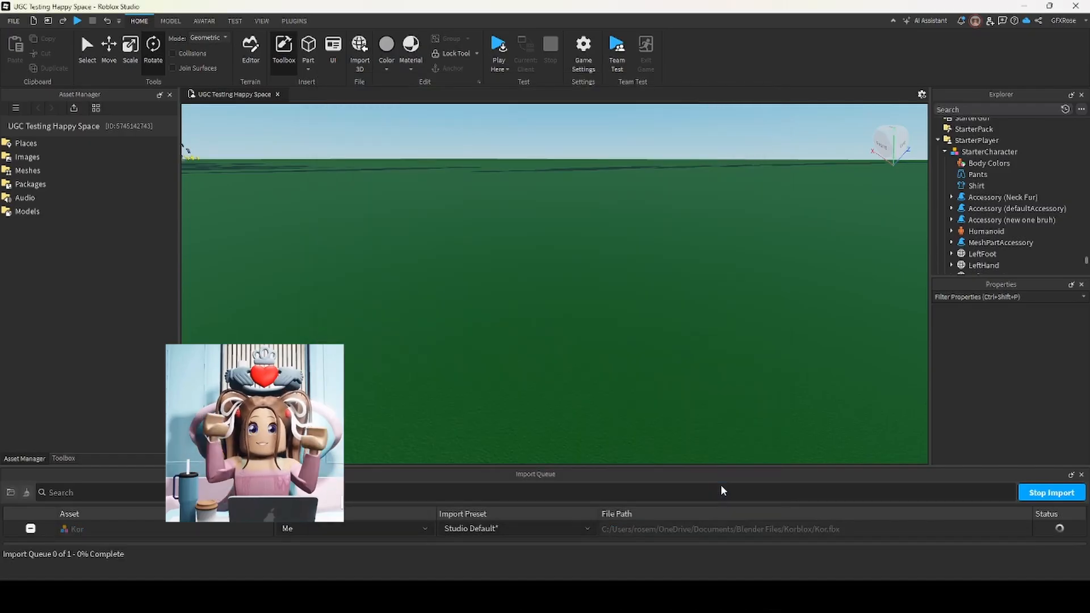
# - Place the imported Kor model in the workspace and choose its mesh as the part in the Accessory Fitting Tool
pyautogui.click(547, 272)
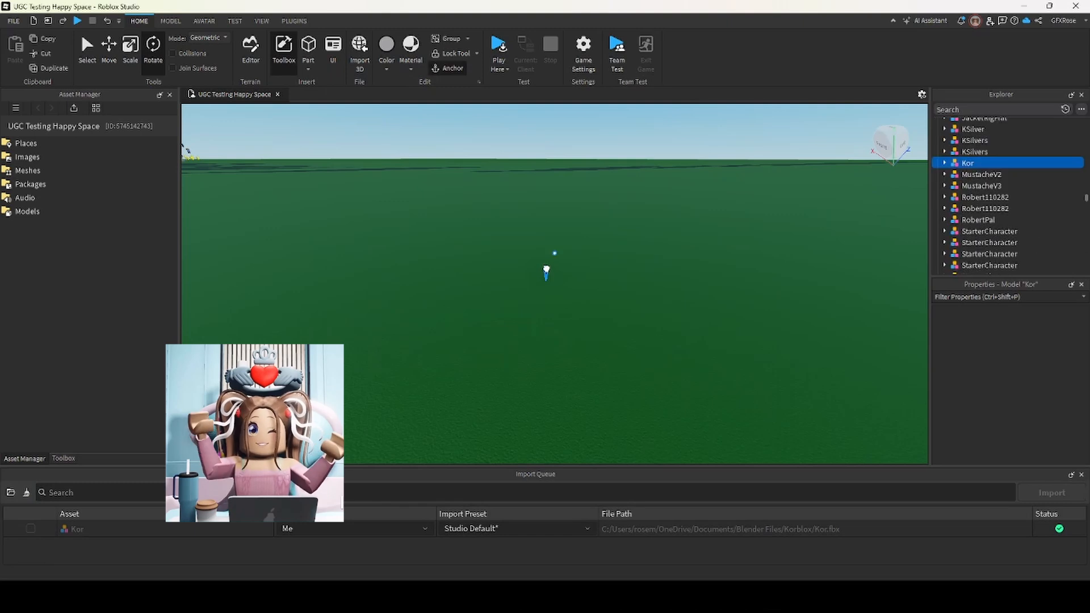
pyautogui.click(203, 22)
pyautogui.click(316, 54)
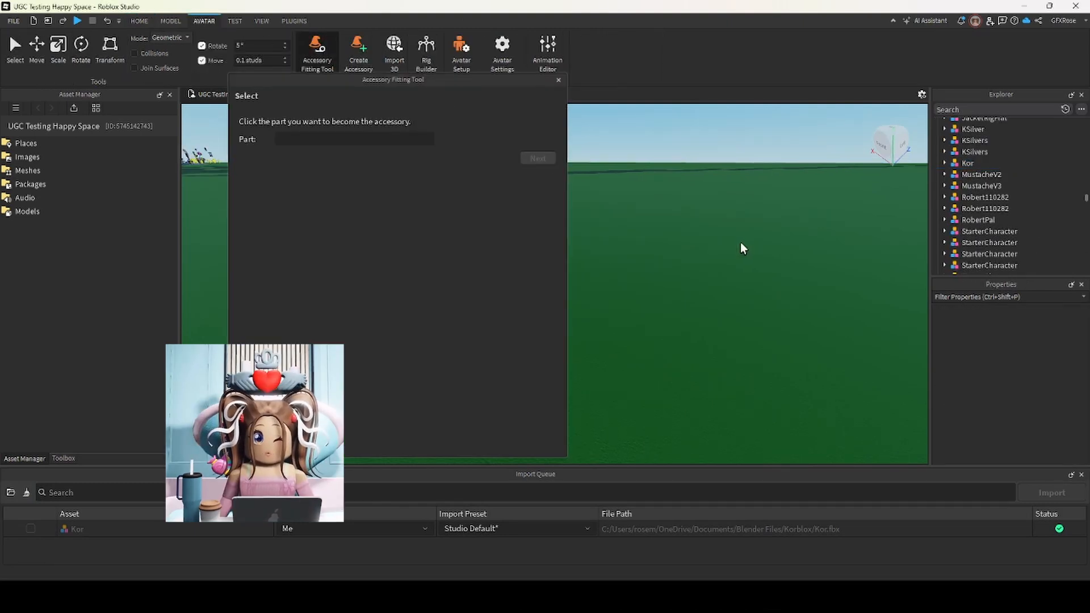
pyautogui.scroll(-3, 740, 241)
pyautogui.click(752, 307)
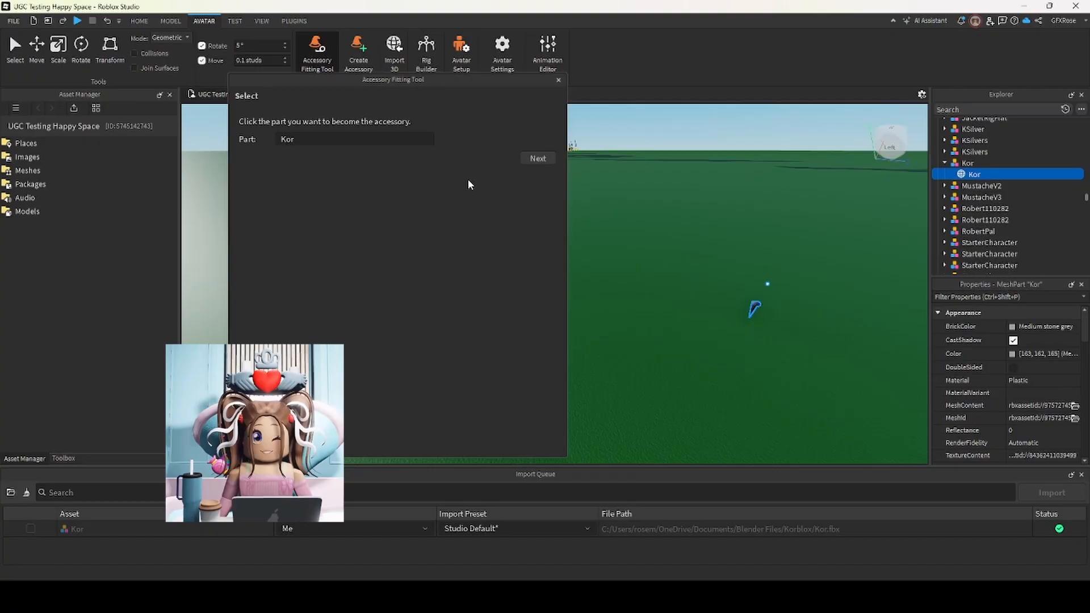
pyautogui.click(533, 159)
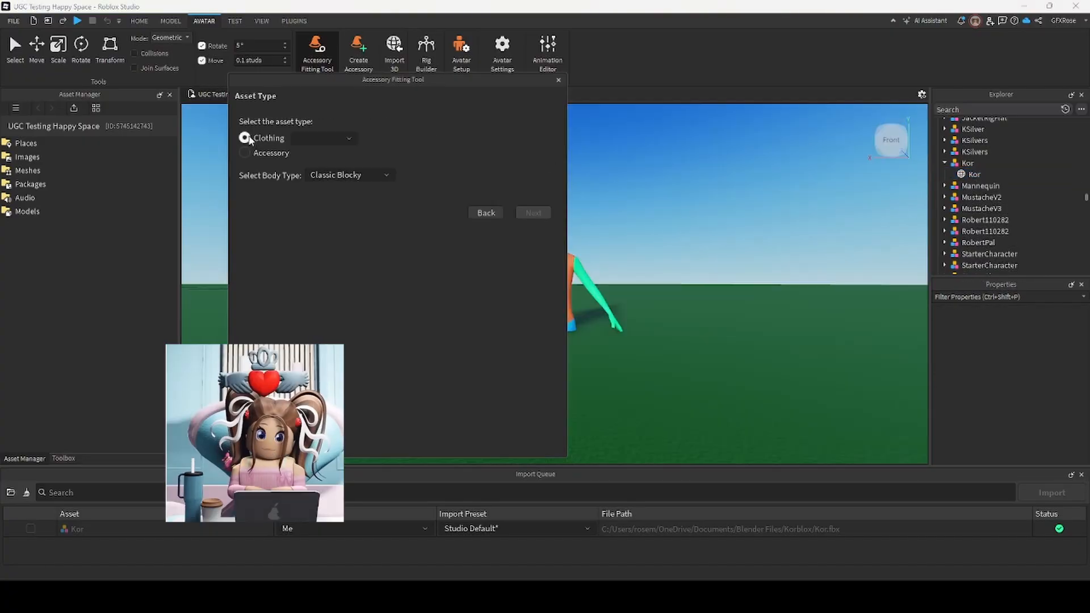
# - Set the asset type to Pants clothing with the Classic Blocky body type, and continue to the fitting preview
pyautogui.click(295, 141)
pyautogui.click(309, 224)
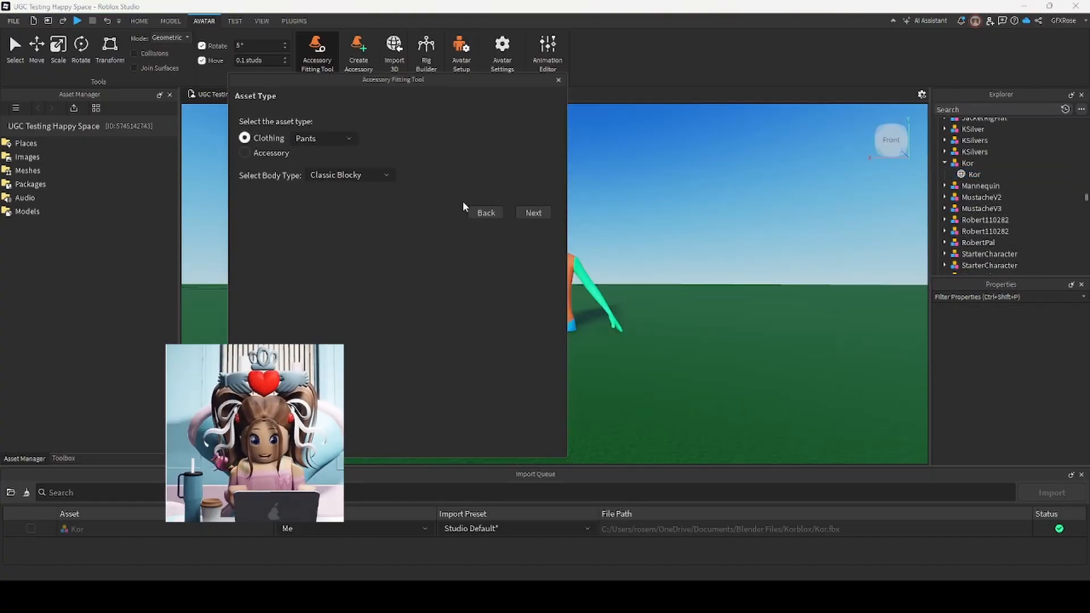
pyautogui.click(532, 214)
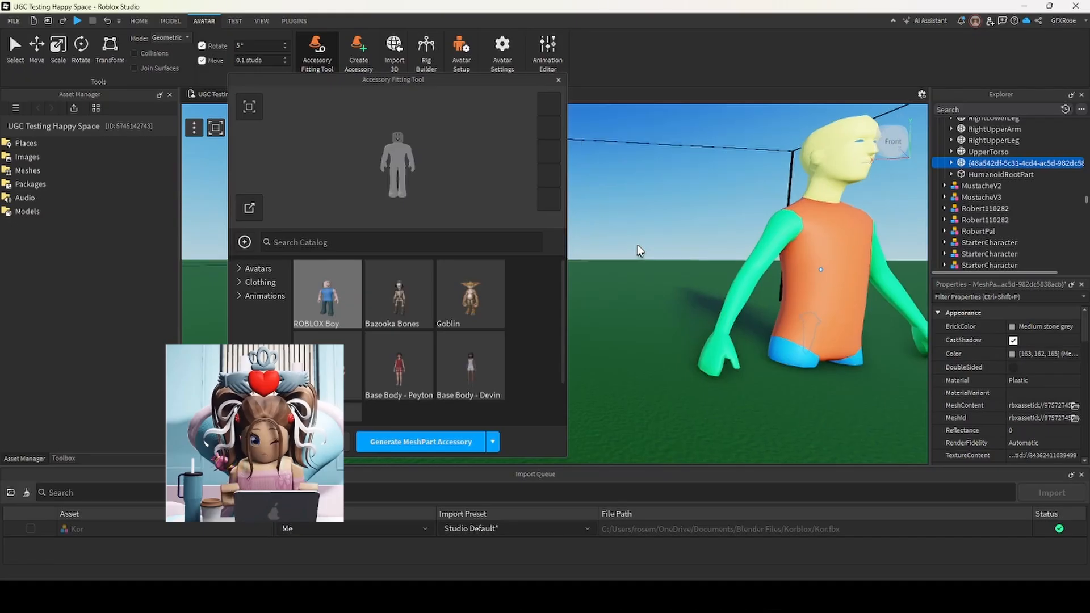
# - Adjust the position of the Kor mesh at the mannequin's leg with the Move tool, checking it from several sides
pyautogui.click(41, 44)
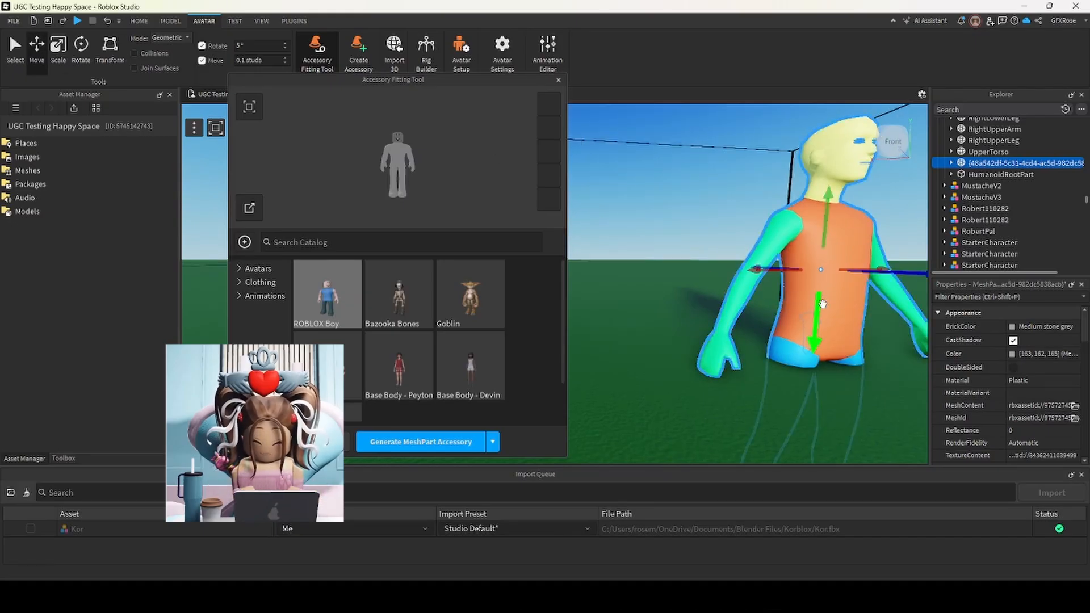
pyautogui.moveTo(815, 311); pyautogui.dragTo(815, 315, button='right')
pyautogui.scroll(-4, 815, 311)
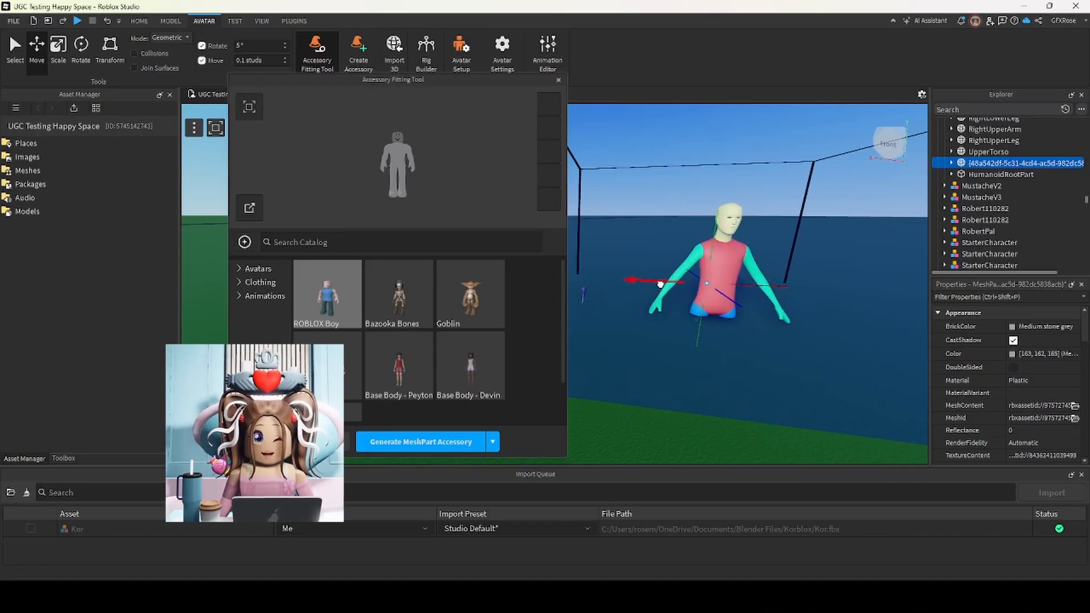
pyautogui.moveTo(660, 284); pyautogui.dragTo(662, 289, button='right')
pyautogui.scroll(3, 660, 284)
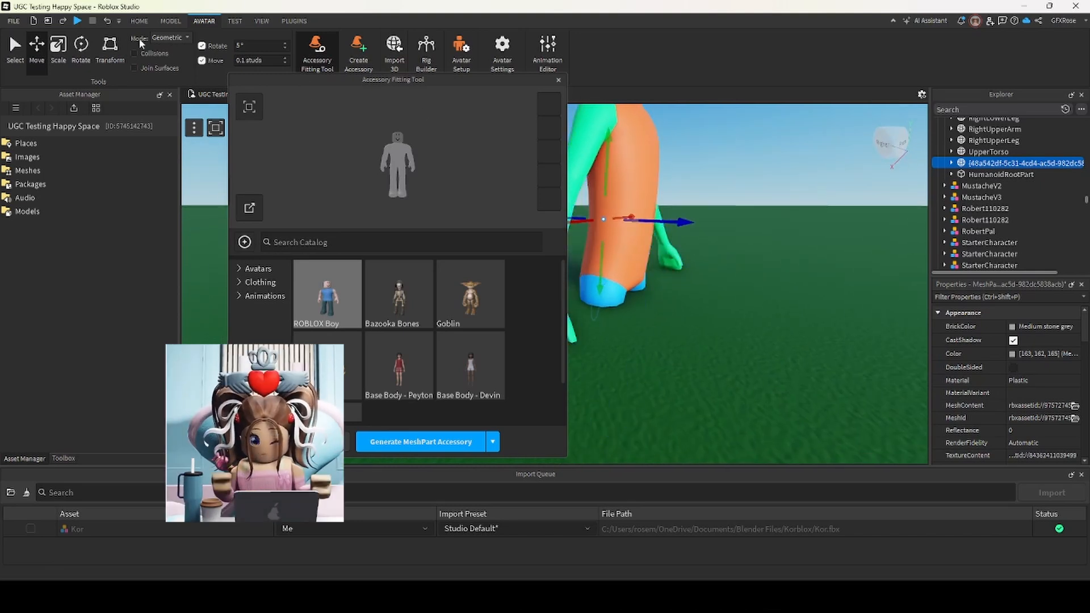
# - Rotate the Kor mesh slightly about its red axis on the mannequin and check the fit from the front
pyautogui.click(83, 44)
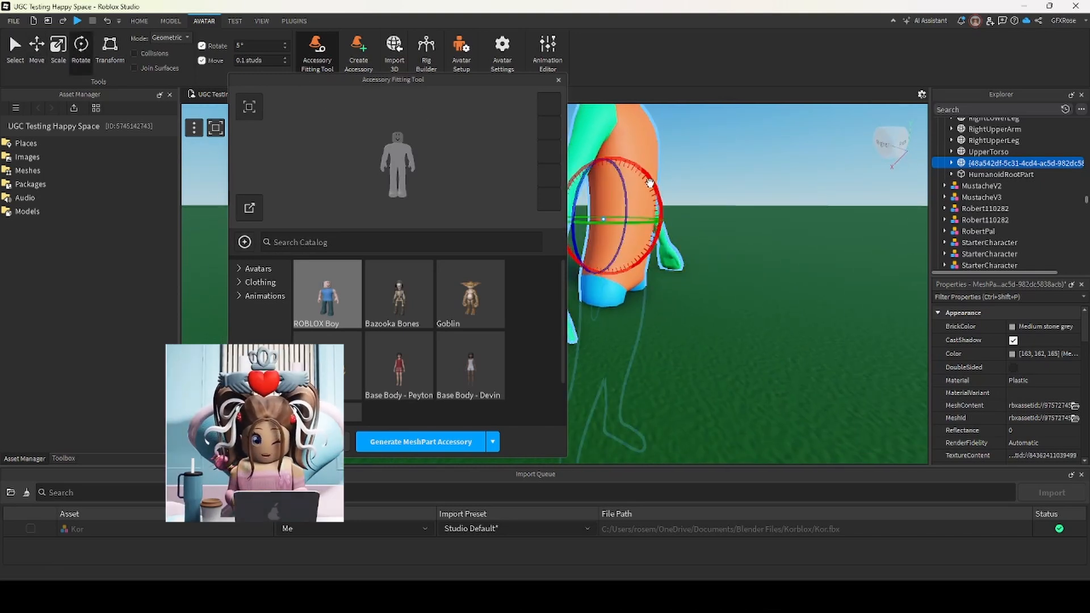
pyautogui.moveTo(647, 180); pyautogui.dragTo(645, 176)
pyautogui.moveTo(714, 201); pyautogui.dragTo(715, 201, button='right')
pyautogui.scroll(-5, 715, 201)
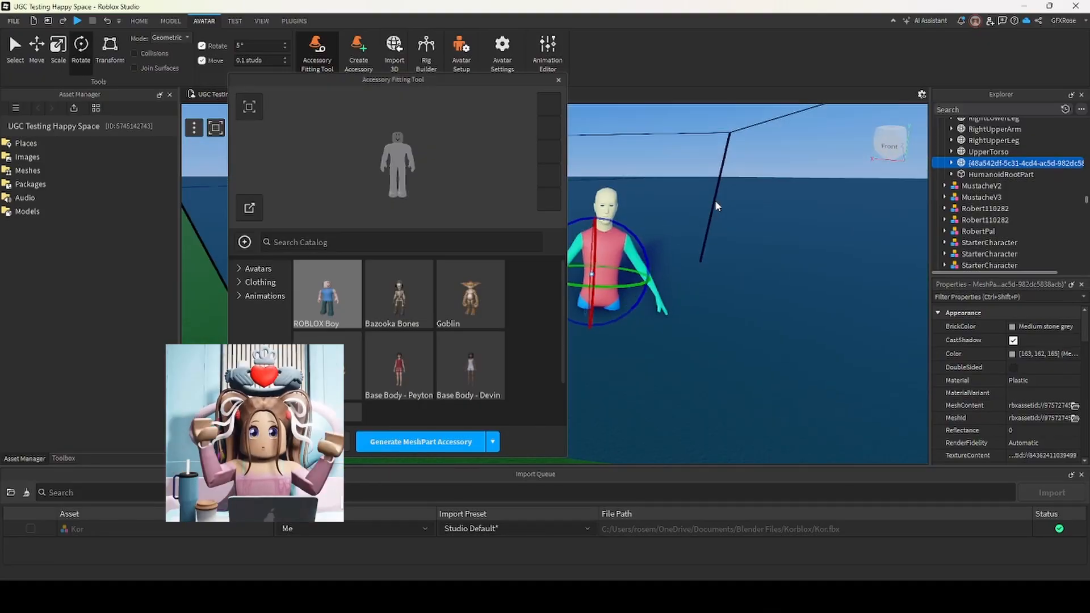
# - Generate the MeshPart accessory, close the Accessory Fitting Tool and select the new Kor accessory's Handle in the workspace
pyautogui.click(441, 448)
pyautogui.click(567, 335)
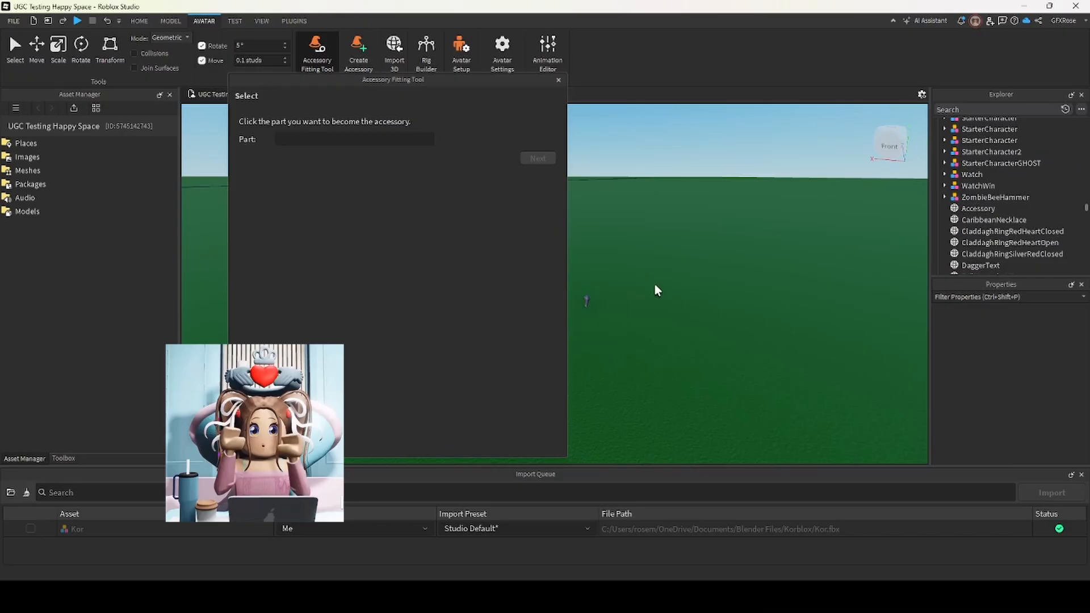
pyautogui.click(559, 80)
pyautogui.click(583, 300)
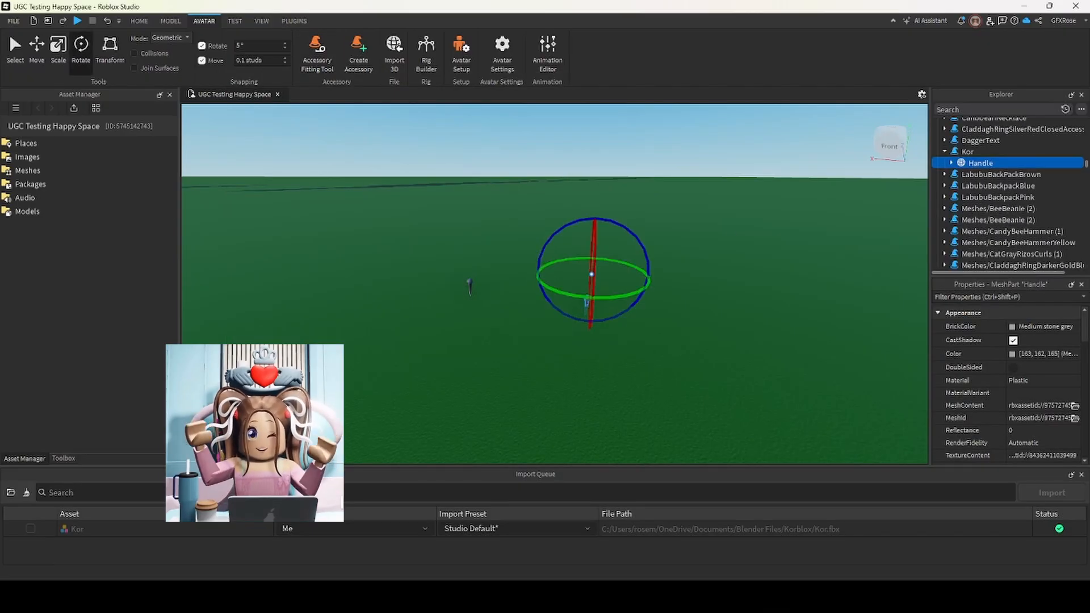
# - Start a playtest and examine the leg on the avatar from the side and front
pyautogui.press('F5')
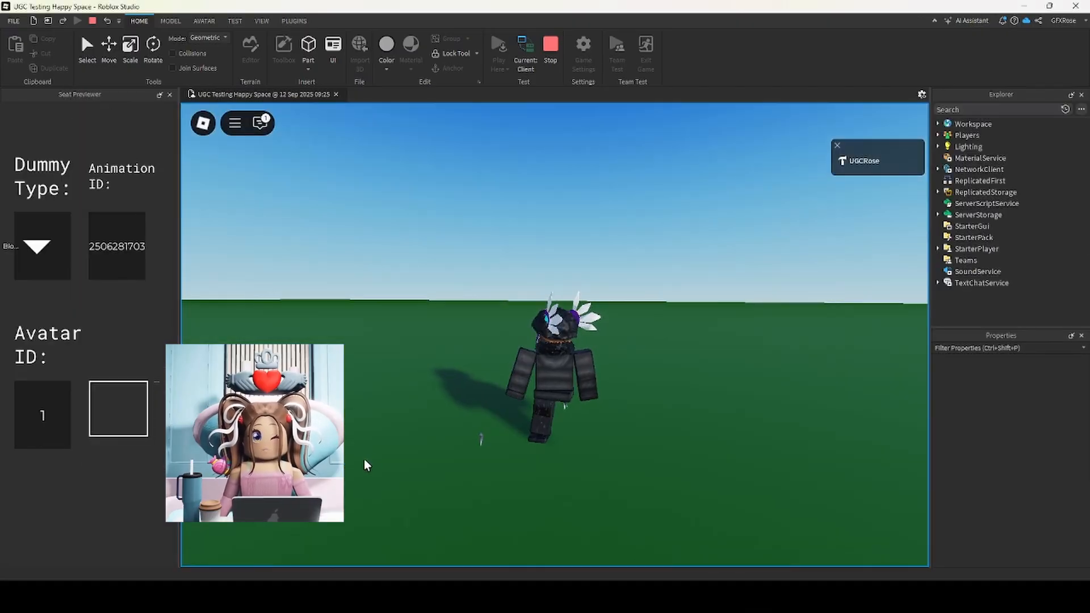
pyautogui.moveTo(364, 459); pyautogui.dragTo(415, 465, button='right')
pyautogui.scroll(3, 365, 459)
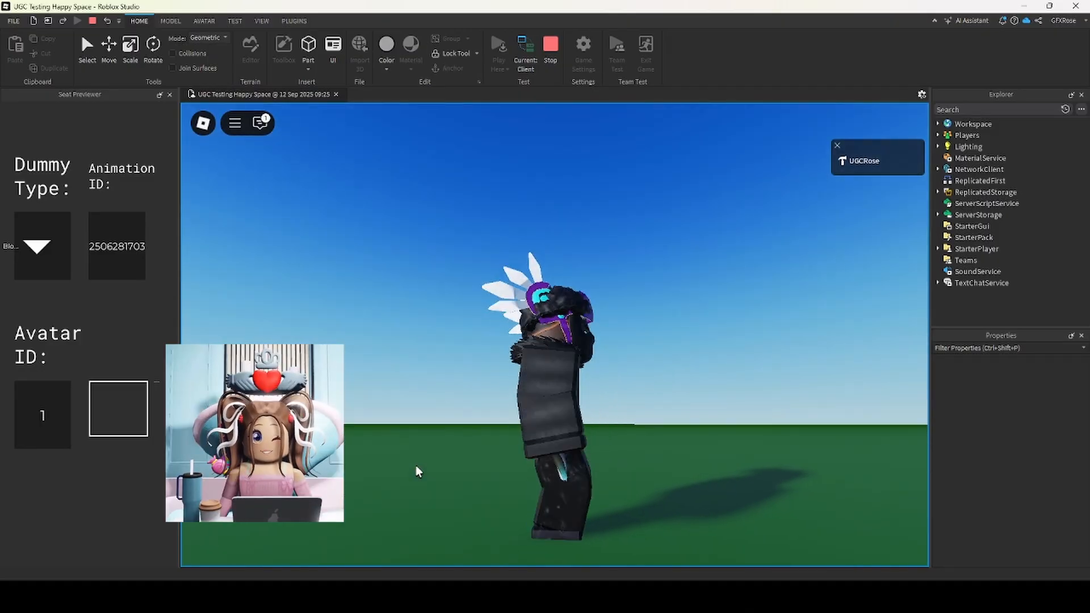
pyautogui.moveTo(416, 465); pyautogui.dragTo(415, 465, button='right')
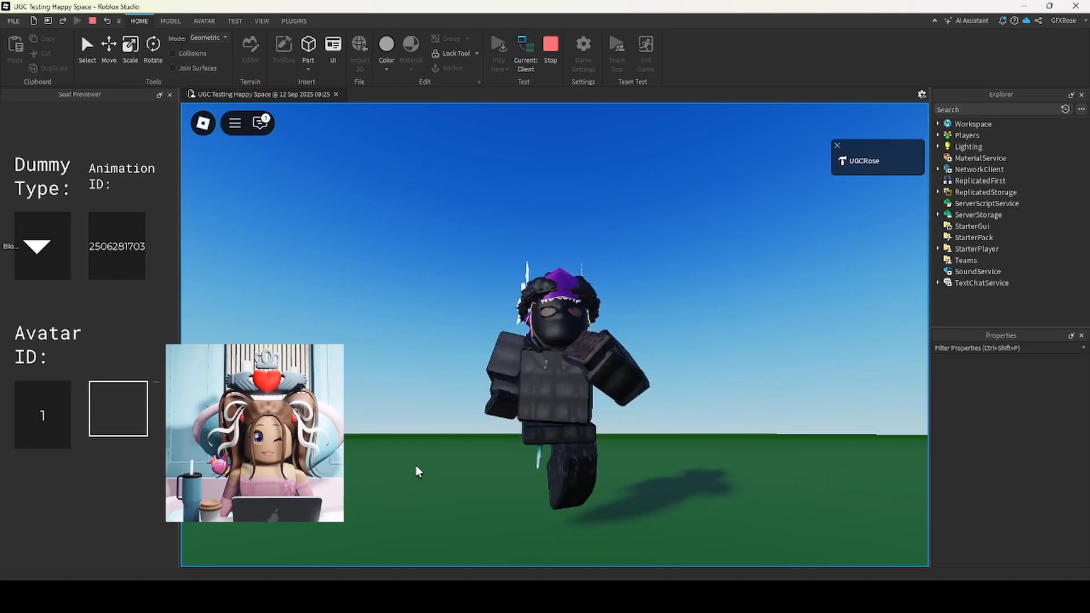